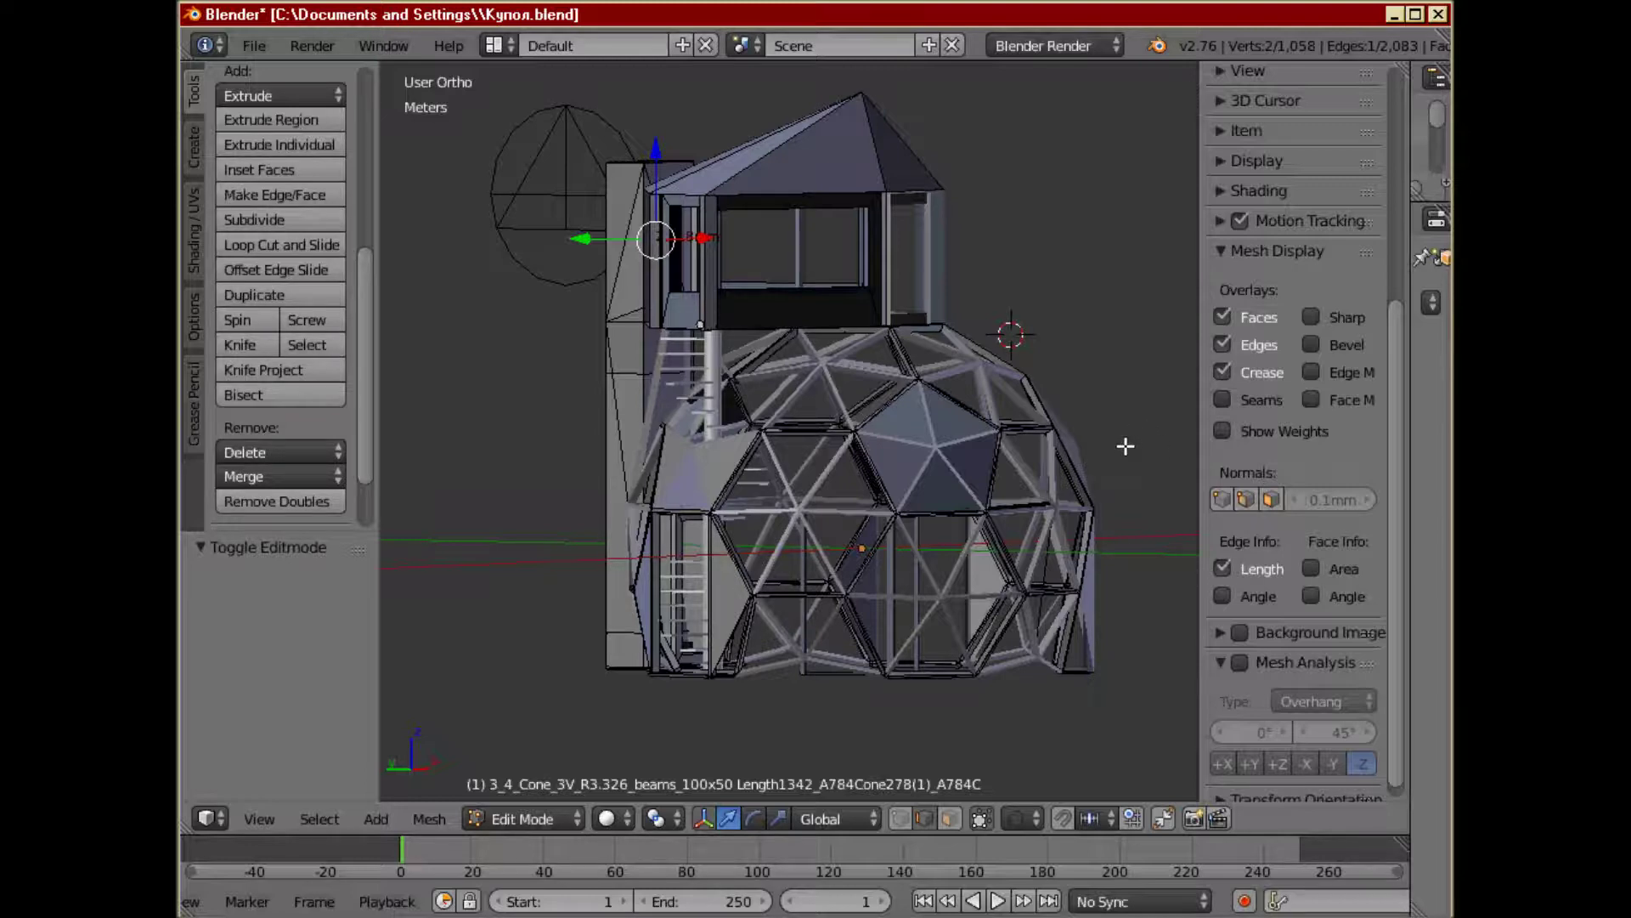
- Examine the dome house from all sides and from above, including its roof, tower room, chimney and spiral staircase
{"action": "middle_click_drag", "start_coordinate": [1107, 445], "coordinate": [703, 441]}
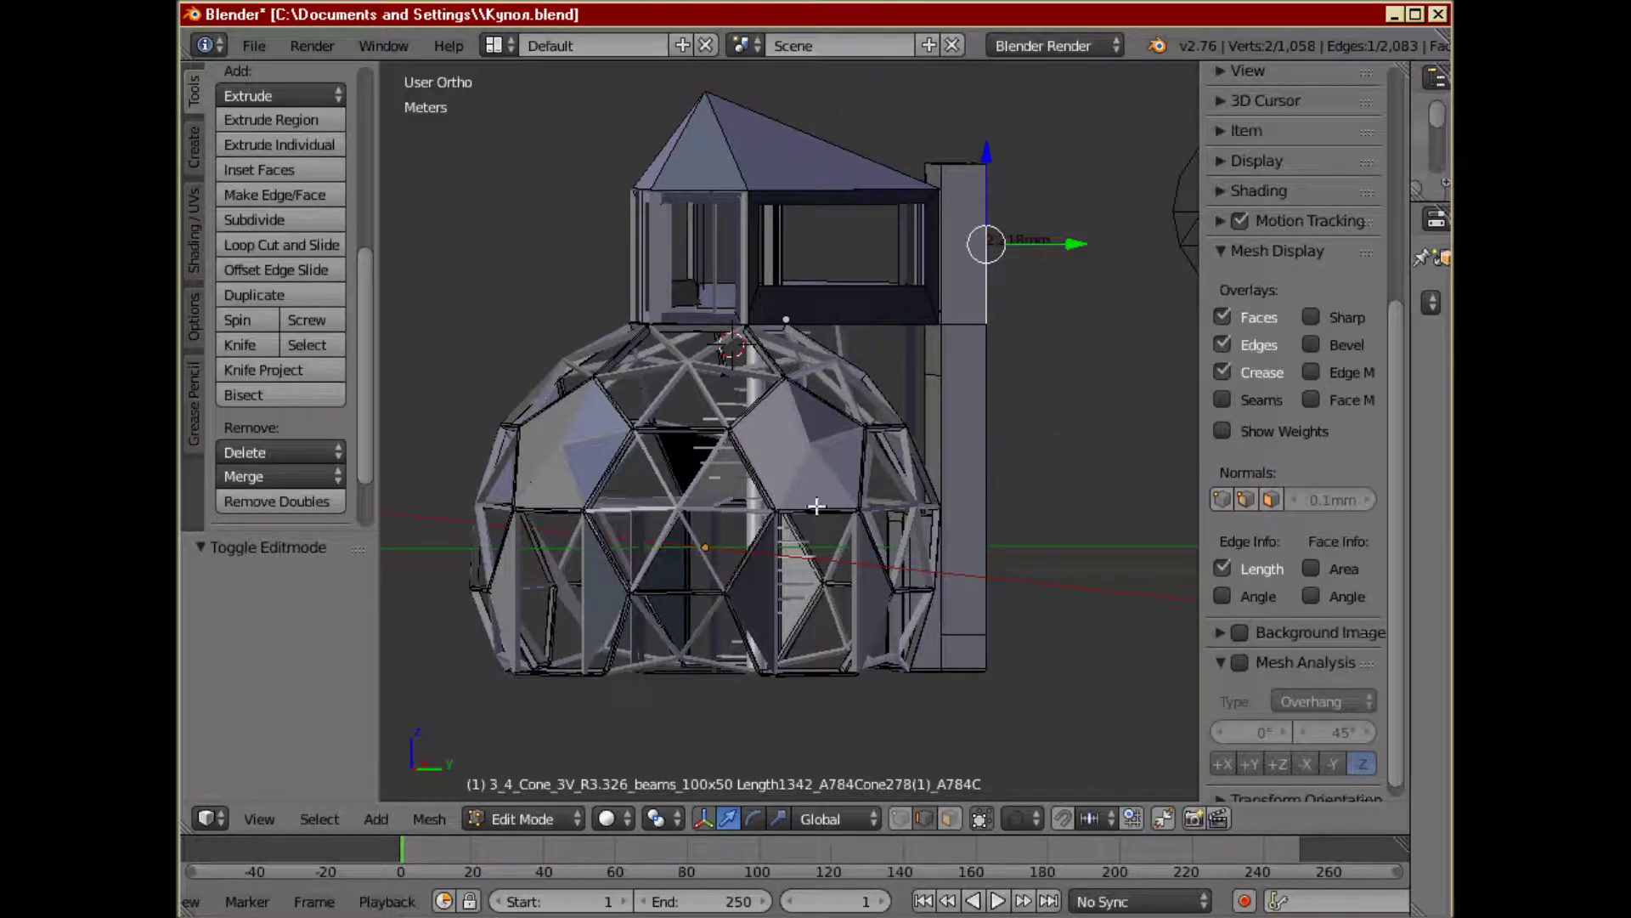
{"action": "middle_click_drag", "start_coordinate": [801, 477], "coordinate": [709, 488]}
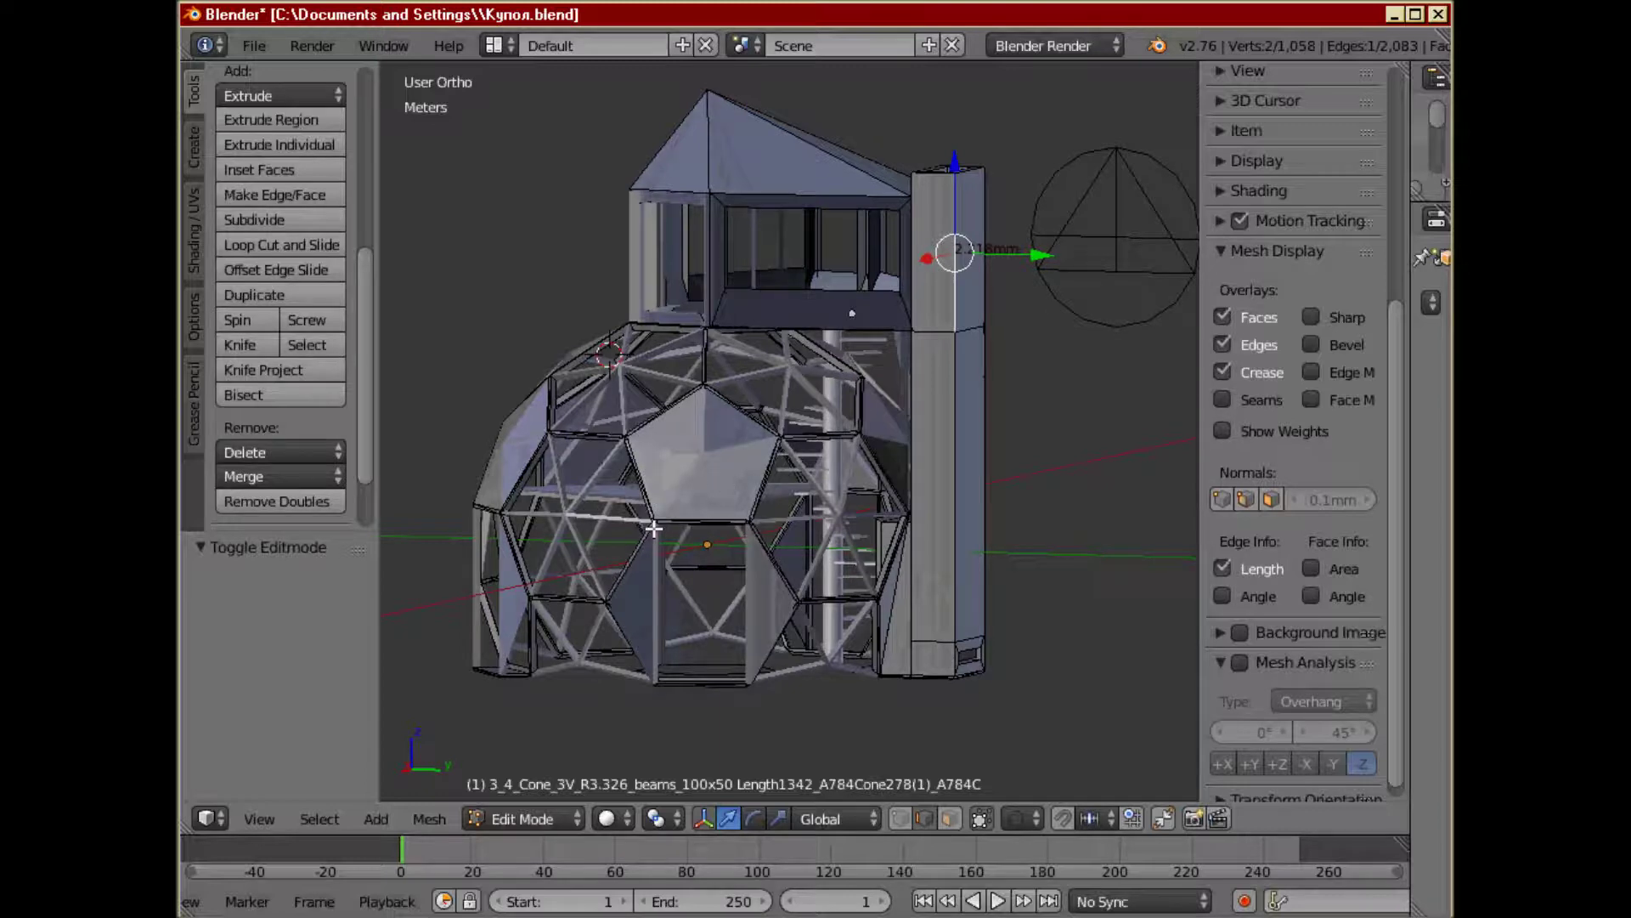
{"action": "middle_click_drag", "start_coordinate": [682, 565], "coordinate": [846, 633]}
{"action": "middle_click_drag", "start_coordinate": [922, 516], "coordinate": [1001, 290]}
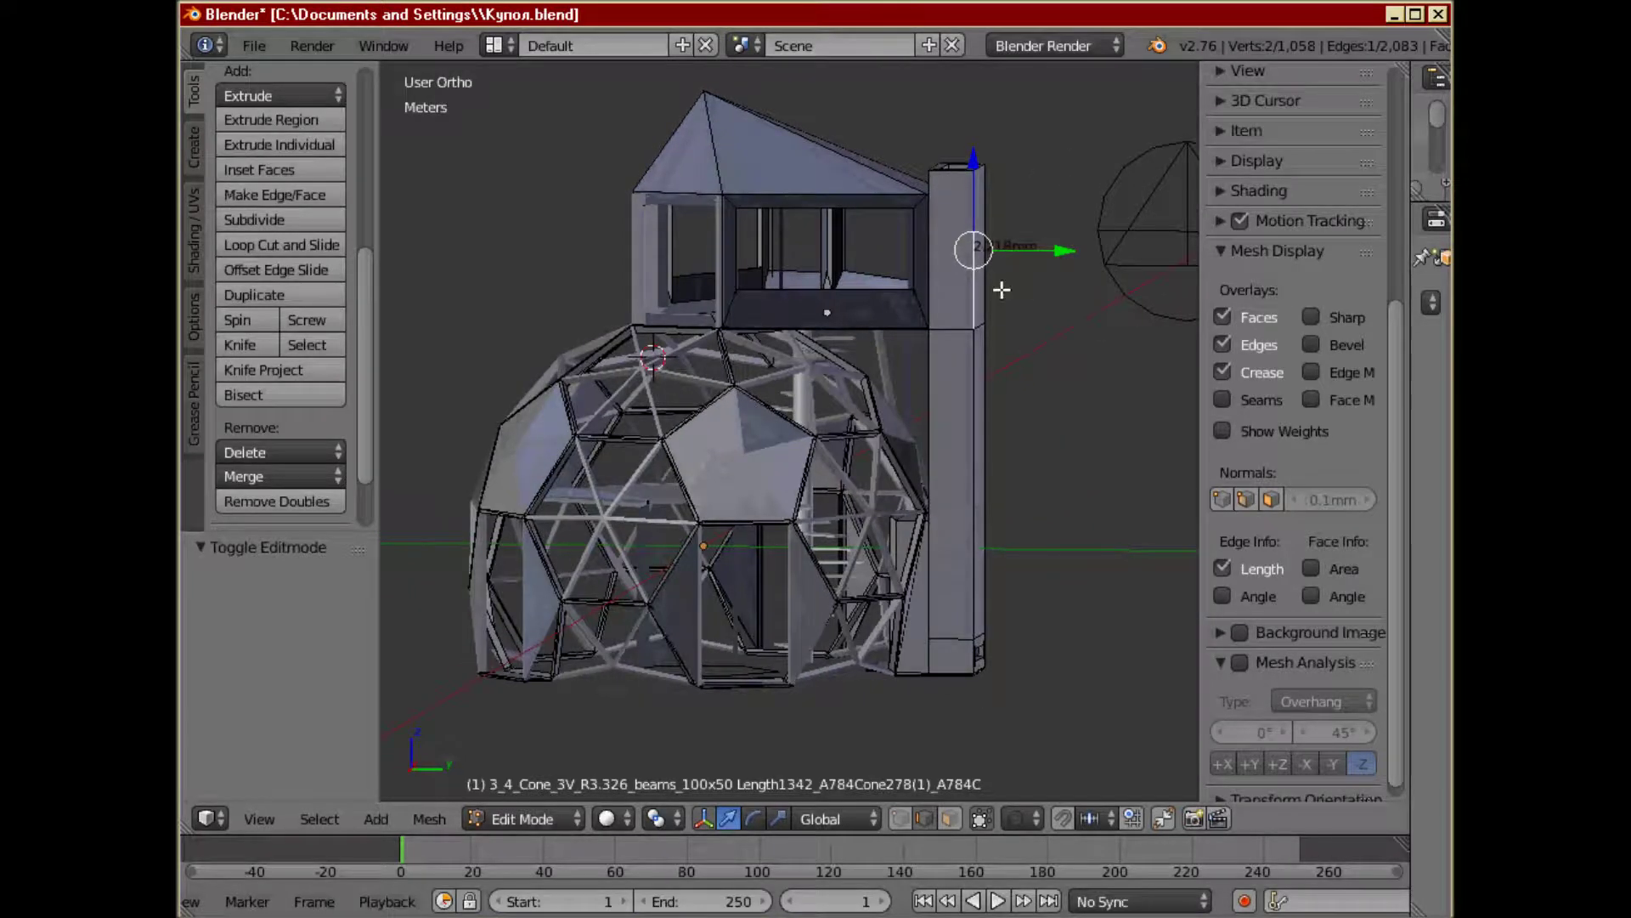
{"action": "middle_click_drag", "start_coordinate": [895, 614], "coordinate": [718, 599]}
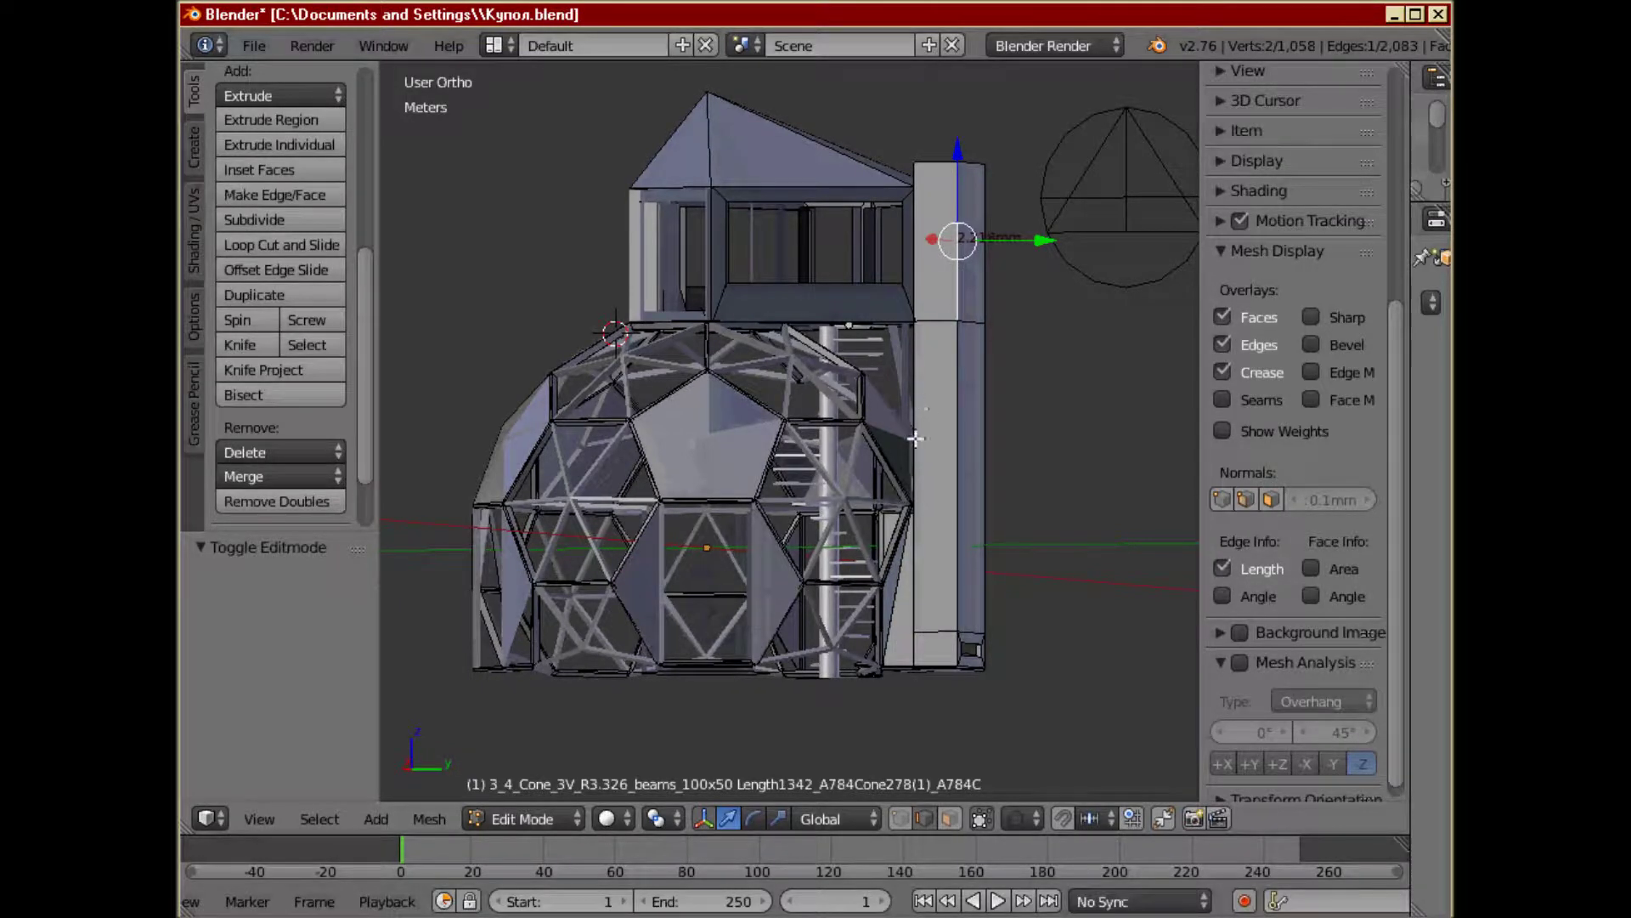
{"action": "middle_click_drag", "start_coordinate": [938, 476], "coordinate": [814, 451]}
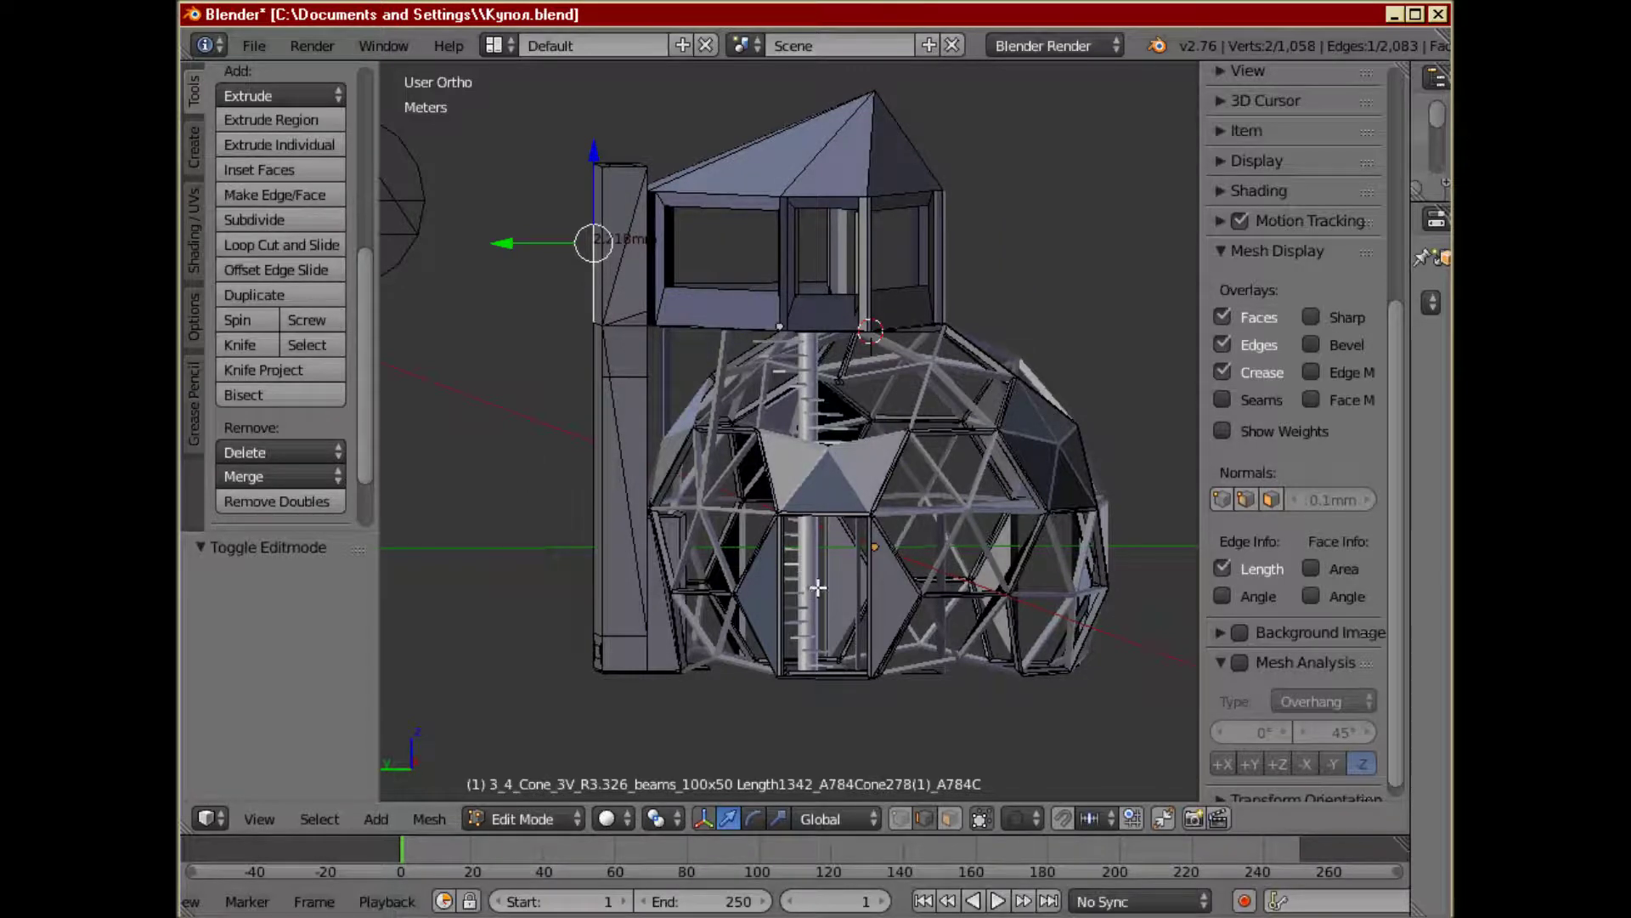
{"action": "middle_click_drag", "start_coordinate": [818, 587], "coordinate": [909, 636]}
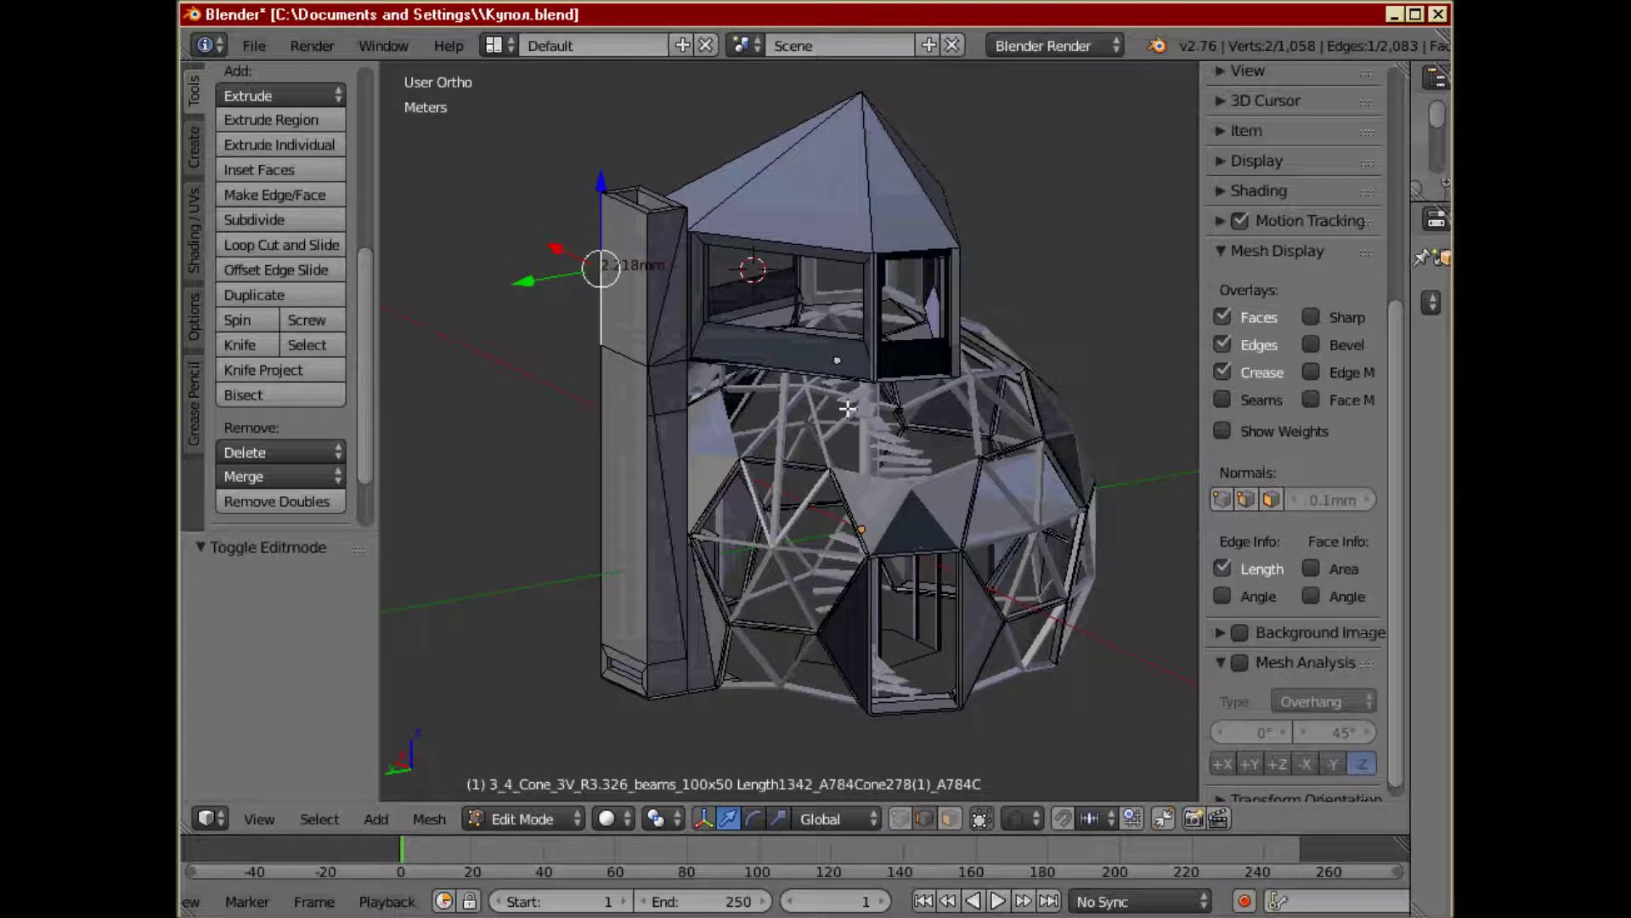
{"action": "middle_click_drag", "start_coordinate": [908, 595], "coordinate": [836, 565]}
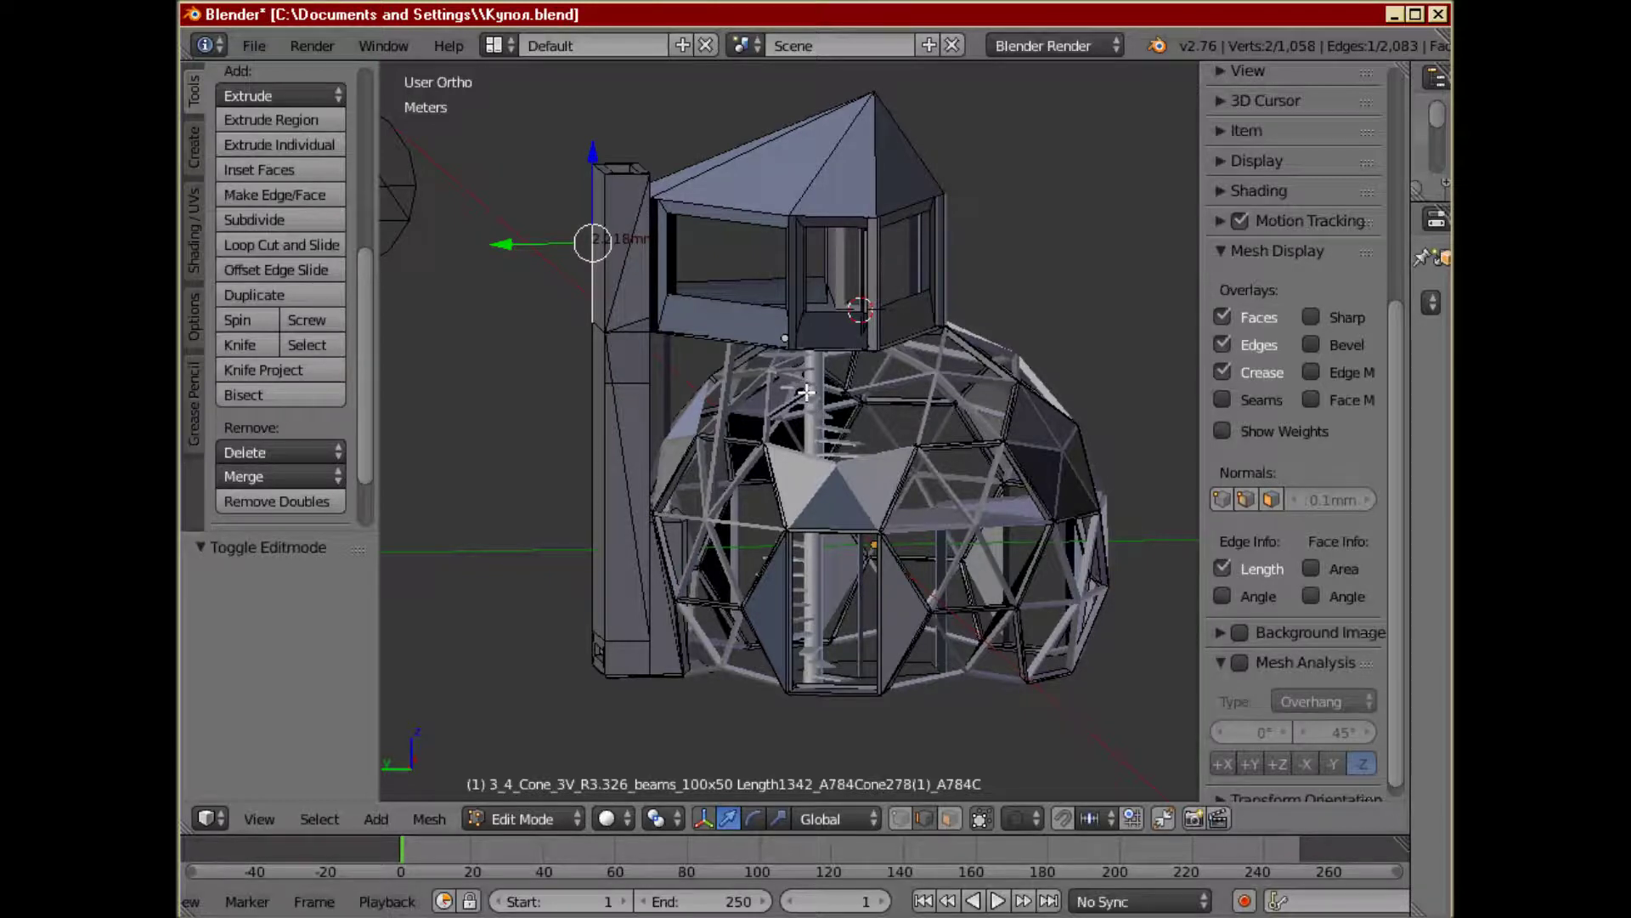
{"action": "middle_click_drag", "start_coordinate": [900, 423], "coordinate": [859, 406]}
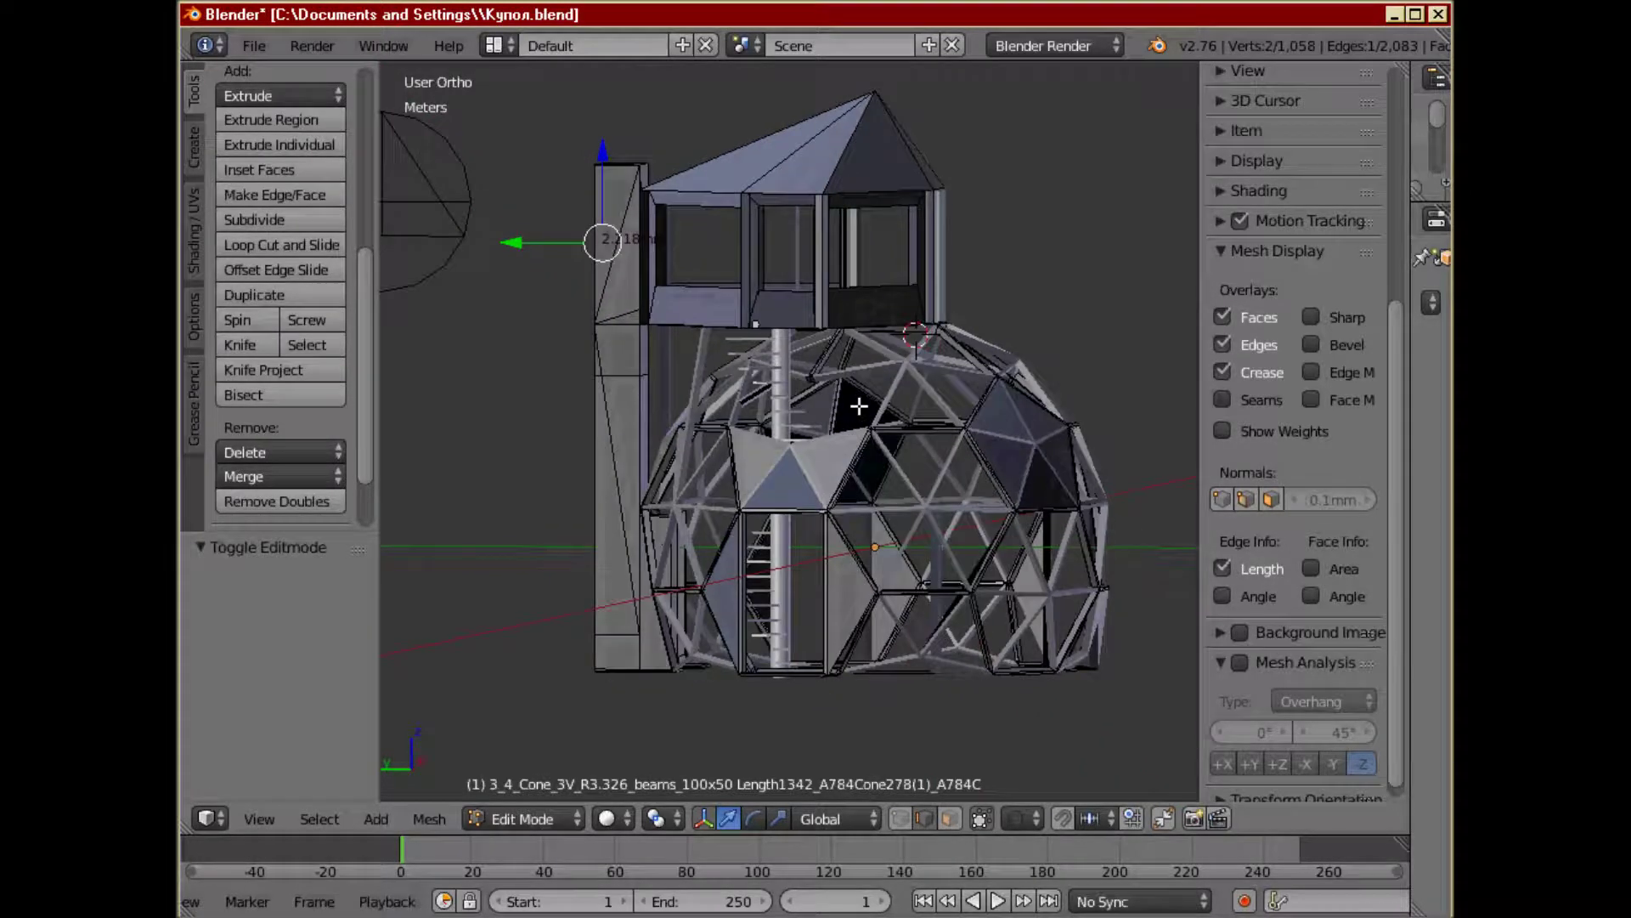
{"action": "middle_click_drag", "start_coordinate": [896, 408], "coordinate": [1008, 486]}
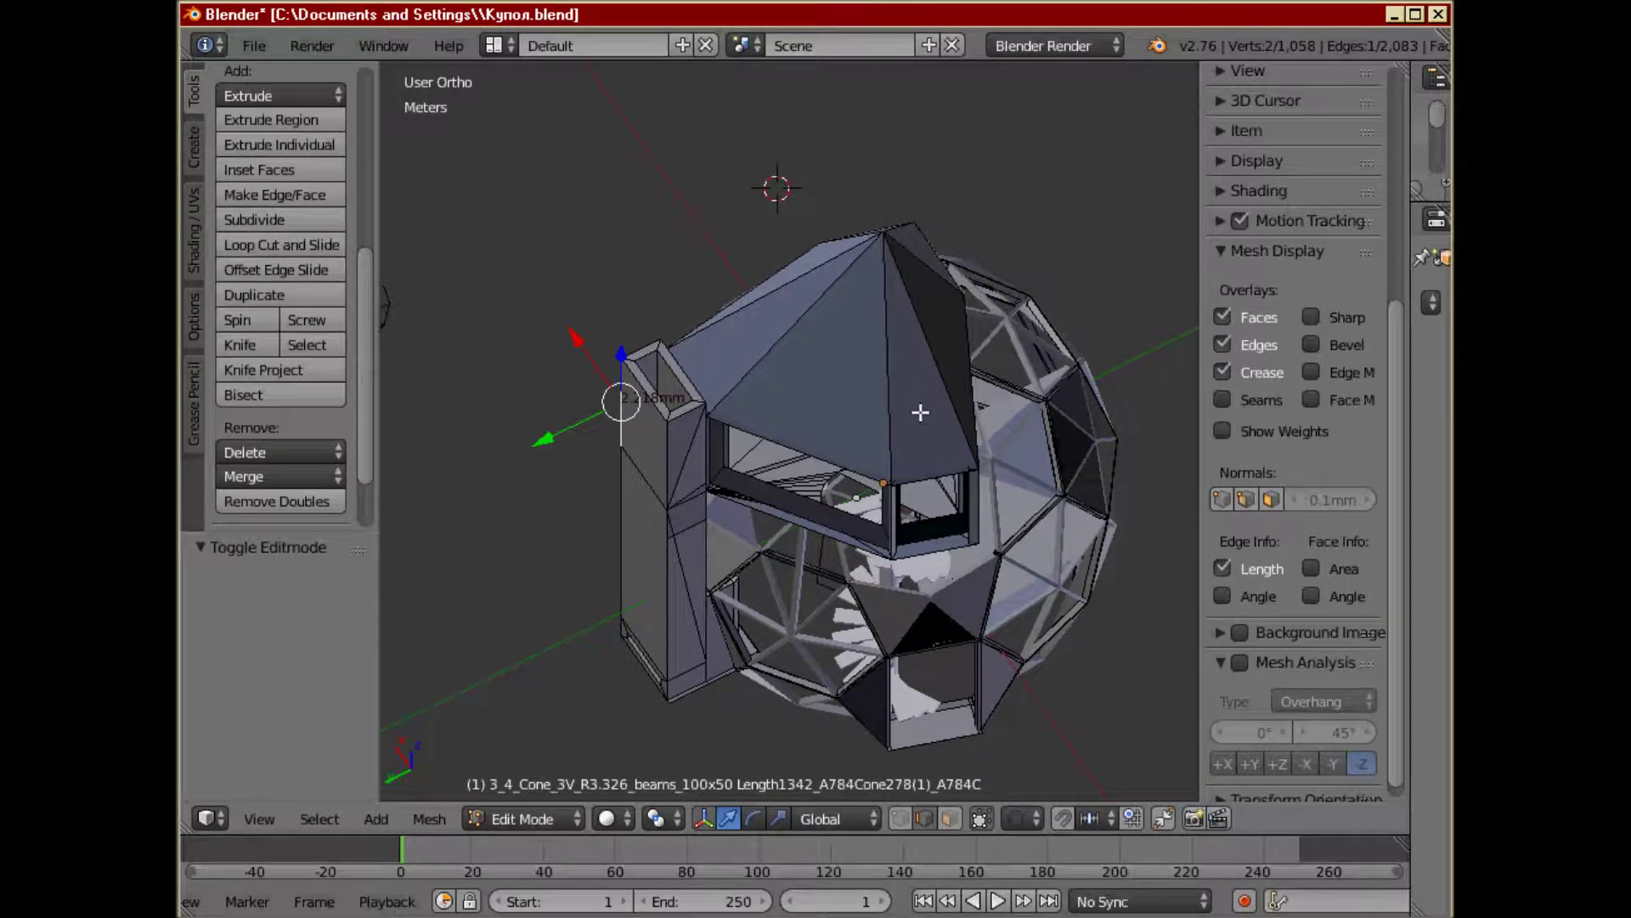
{"action": "middle_click_drag", "start_coordinate": [926, 386], "coordinate": [958, 394]}
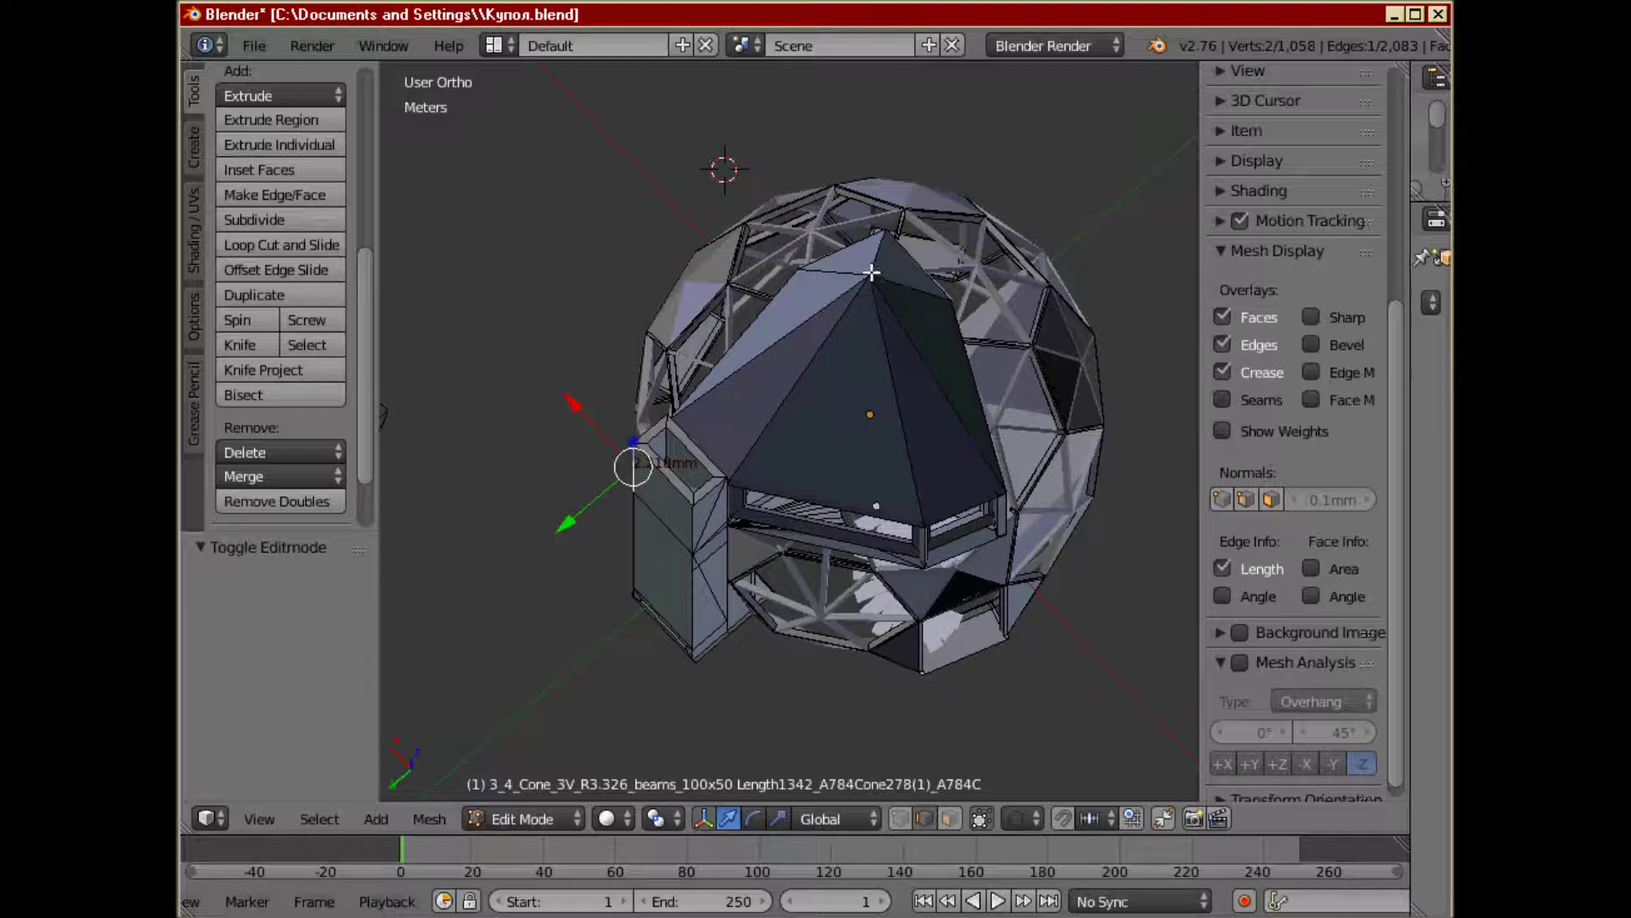
{"action": "middle_click_drag", "start_coordinate": [1079, 453], "coordinate": [820, 229]}
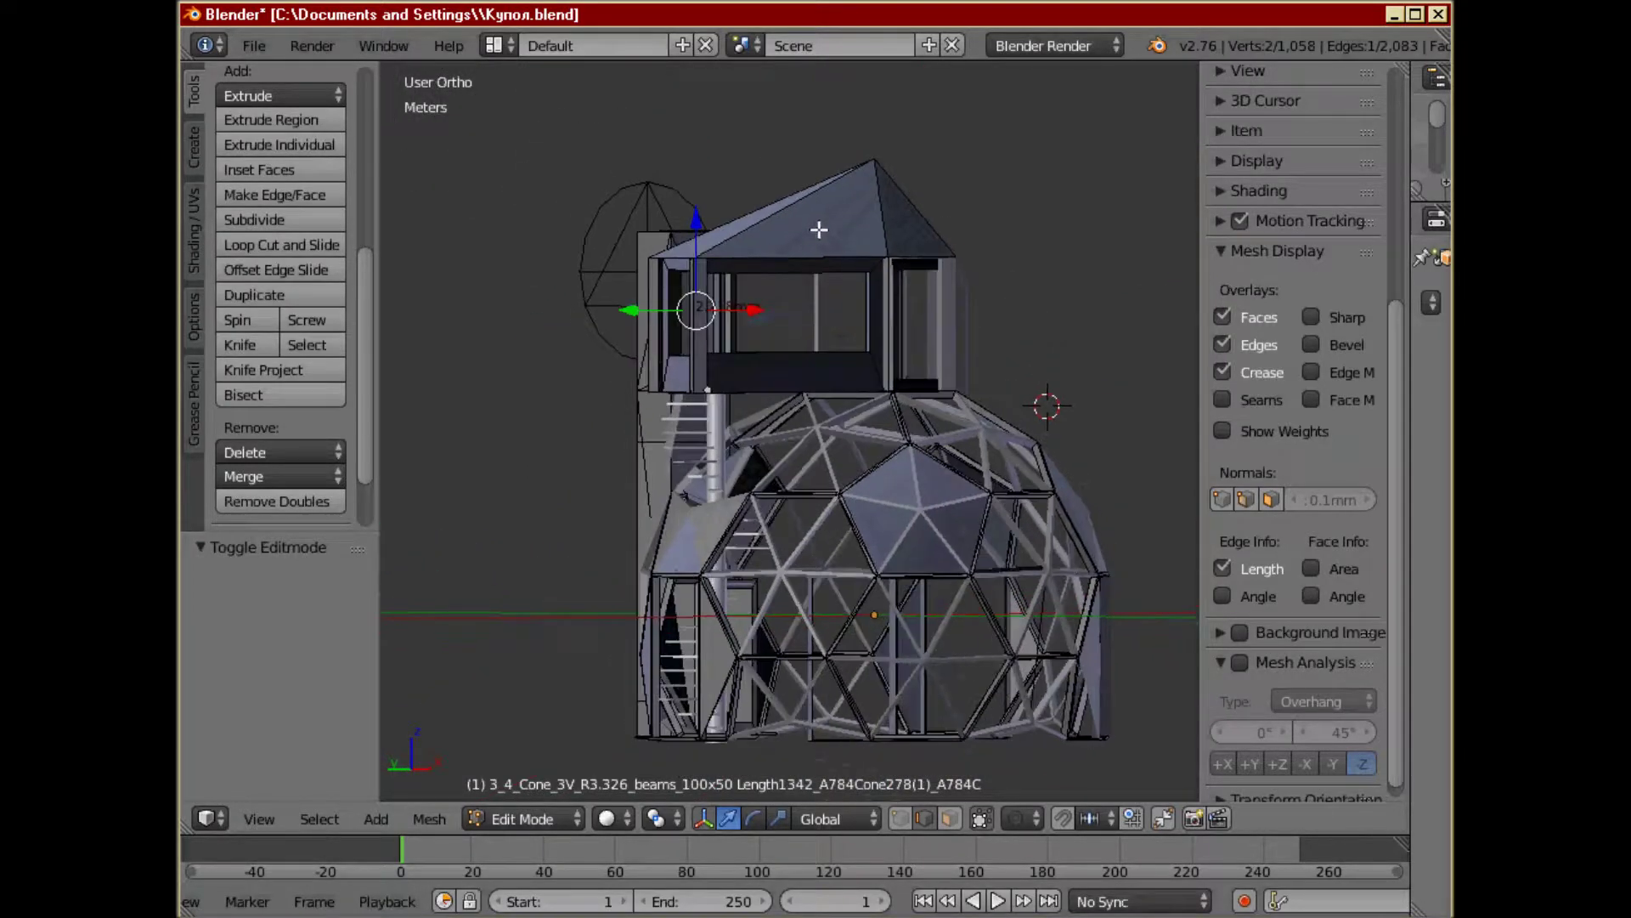
{"action": "scroll", "coordinate": [992, 433], "scroll_direction": "down", "scroll_amount": 1}
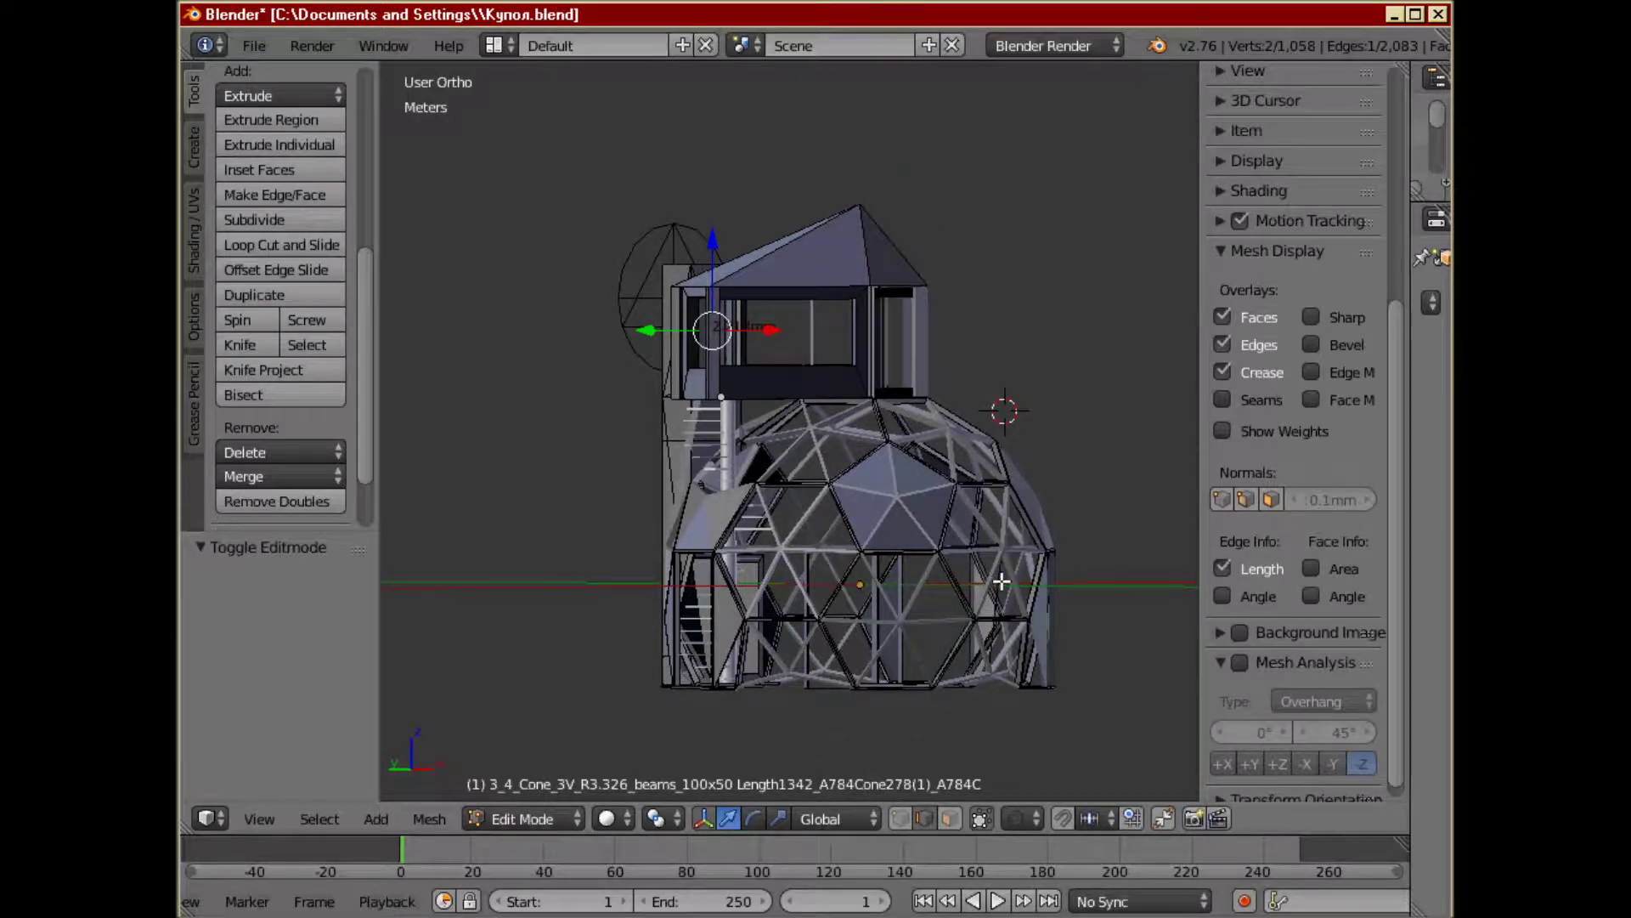
- Toggle the edge length overlay off and back on, and measure an upper edge of the dome's pentagonal panel
{"action": "left_click", "coordinate": [1224, 568]}
{"action": "left_click", "coordinate": [1224, 568]}
{"action": "scroll", "coordinate": [991, 548], "scroll_direction": "up", "scroll_amount": 3}
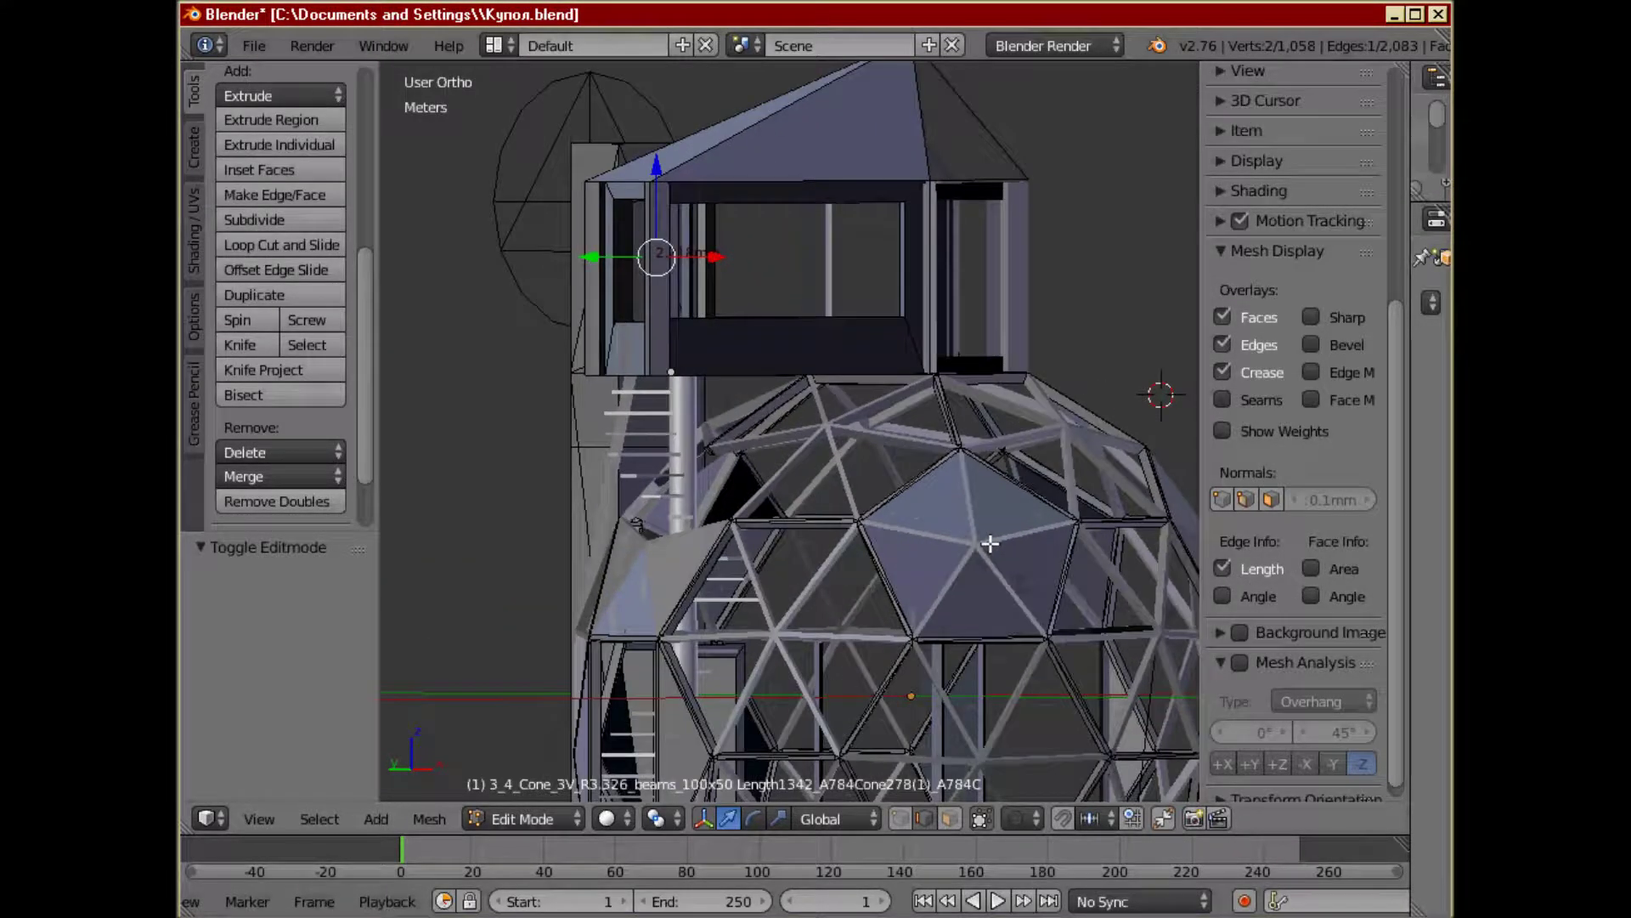
{"action": "scroll", "coordinate": [1011, 552], "scroll_direction": "up", "scroll_amount": 2}
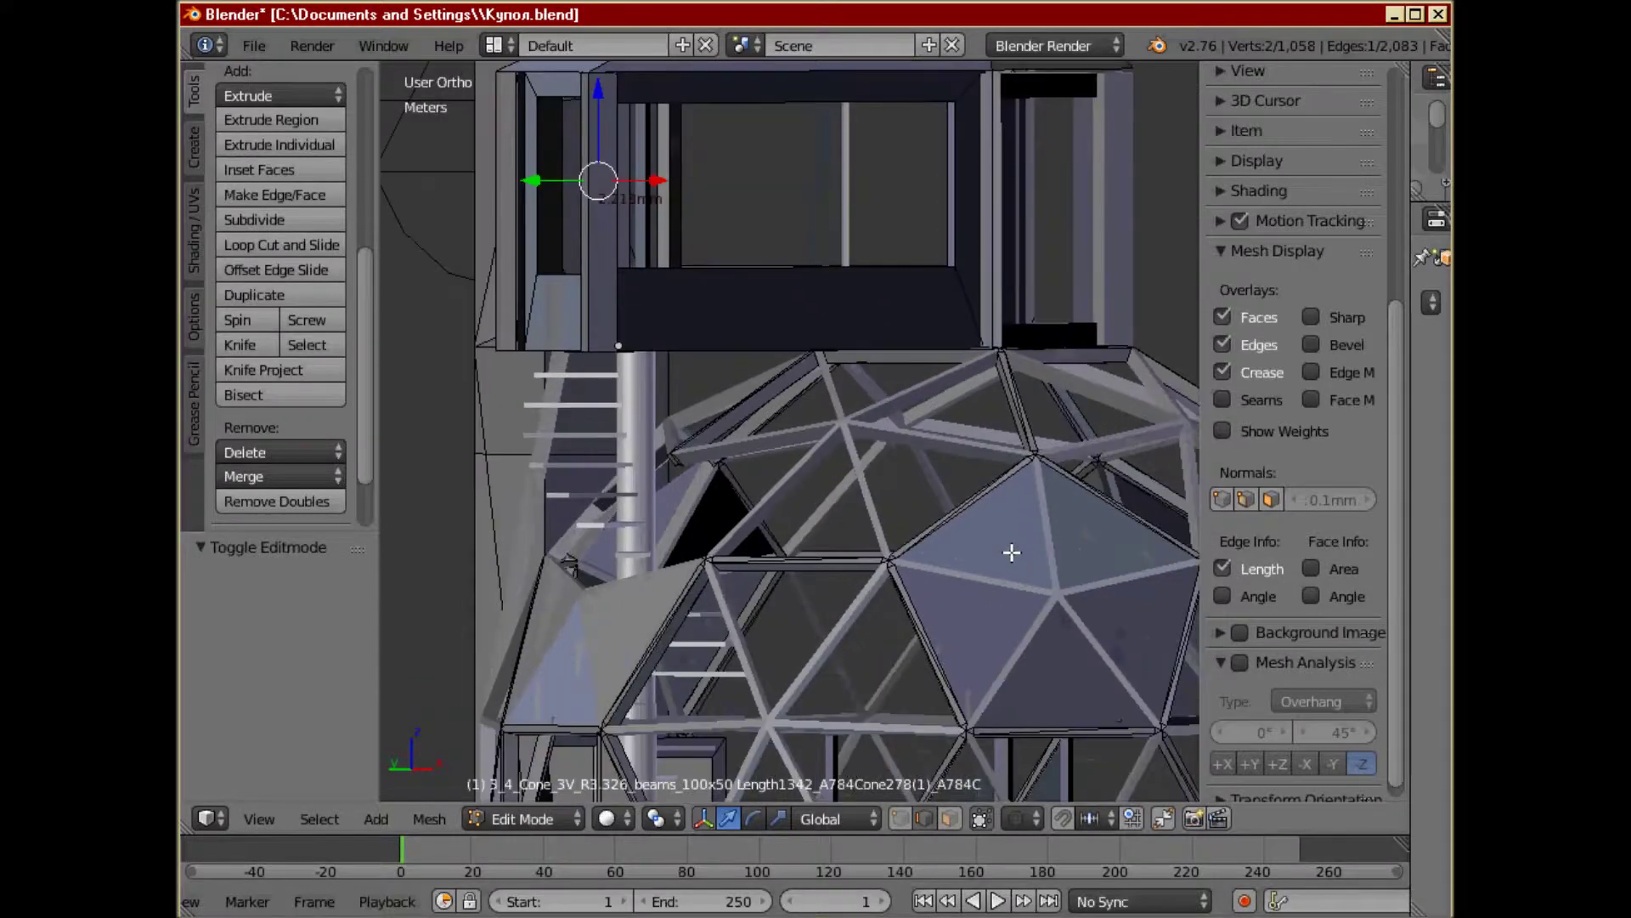
{"action": "scroll", "coordinate": [1035, 561], "scroll_direction": "up", "scroll_amount": 1}
{"action": "scroll", "coordinate": [1034, 564], "scroll_direction": "up", "scroll_amount": 1}
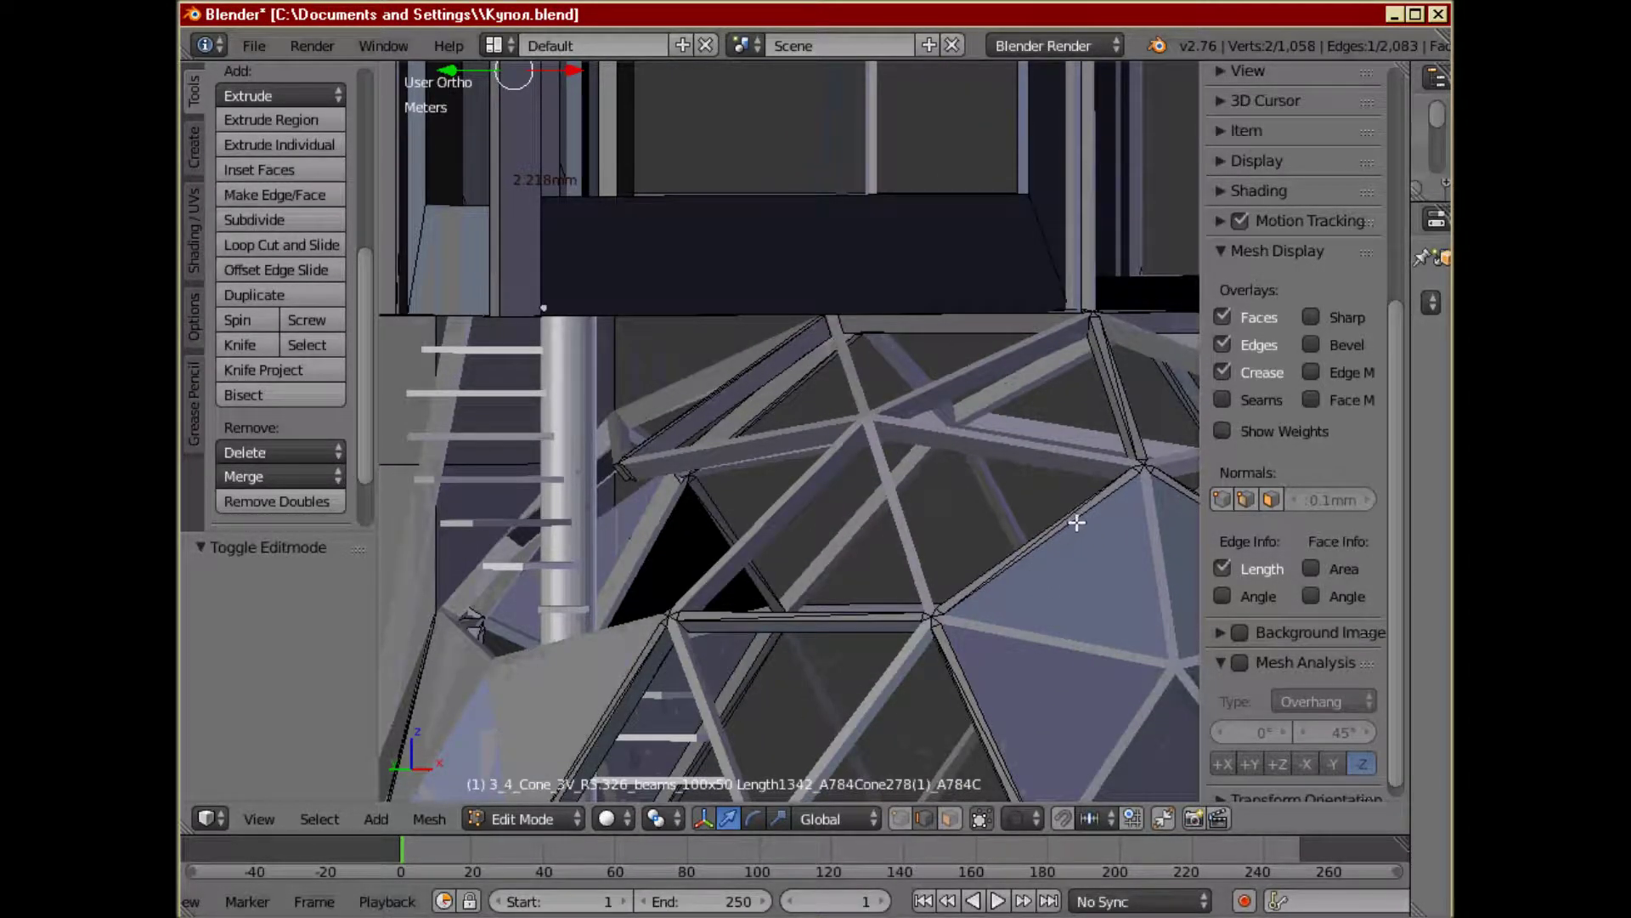
{"action": "right_click", "coordinate": [1088, 510]}
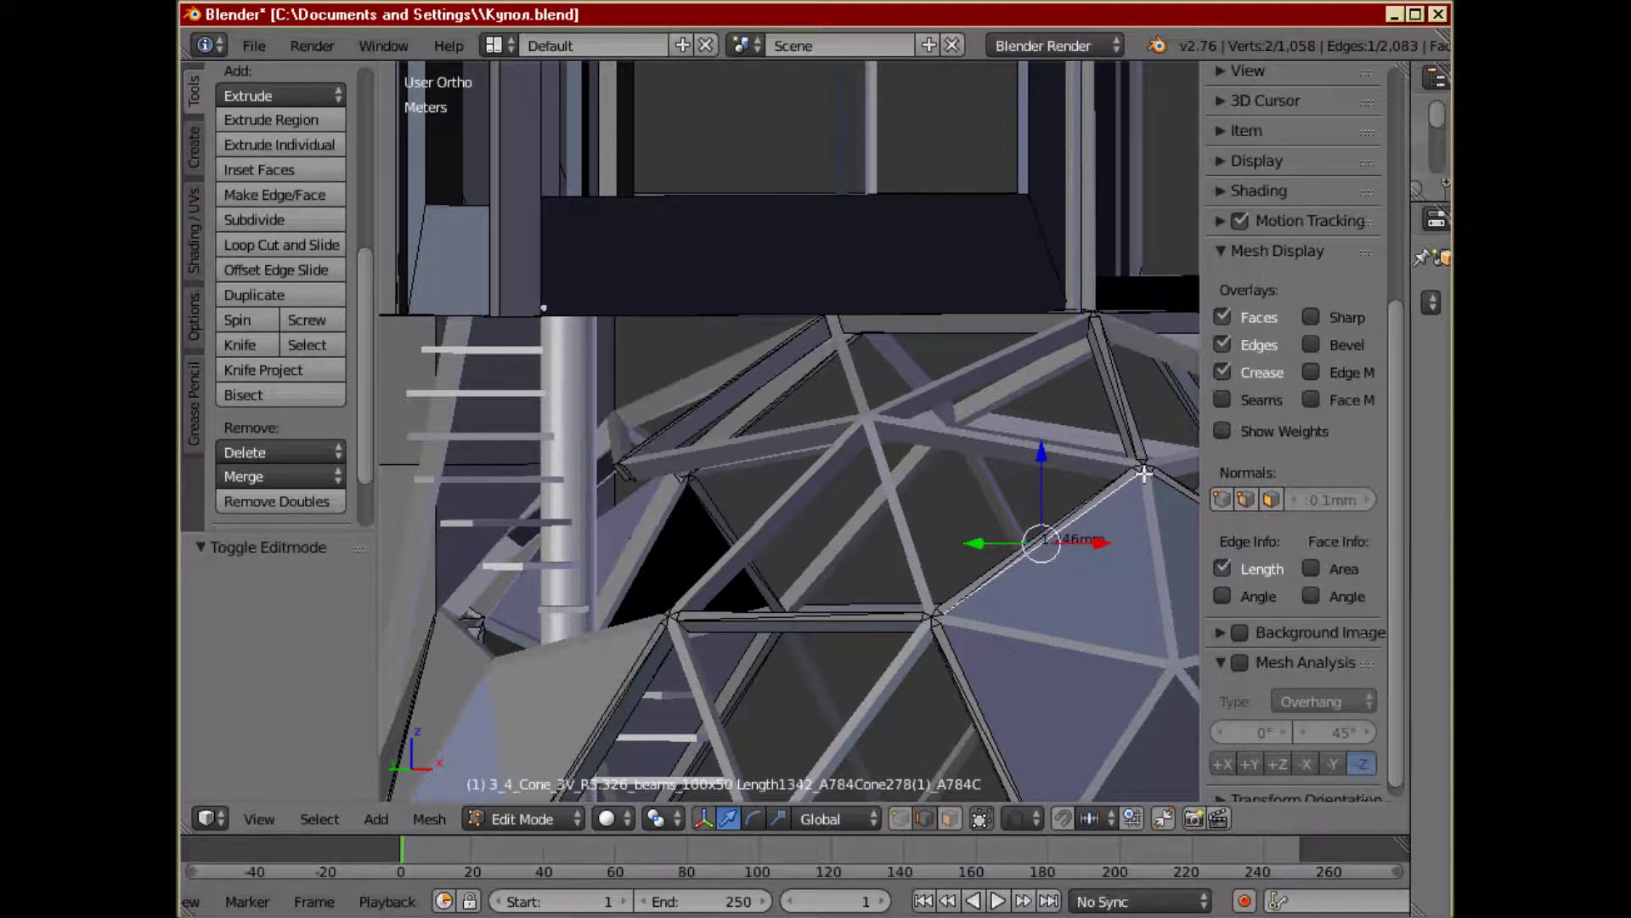
{"action": "scroll", "coordinate": [1073, 558], "scroll_direction": "up", "scroll_amount": 1}
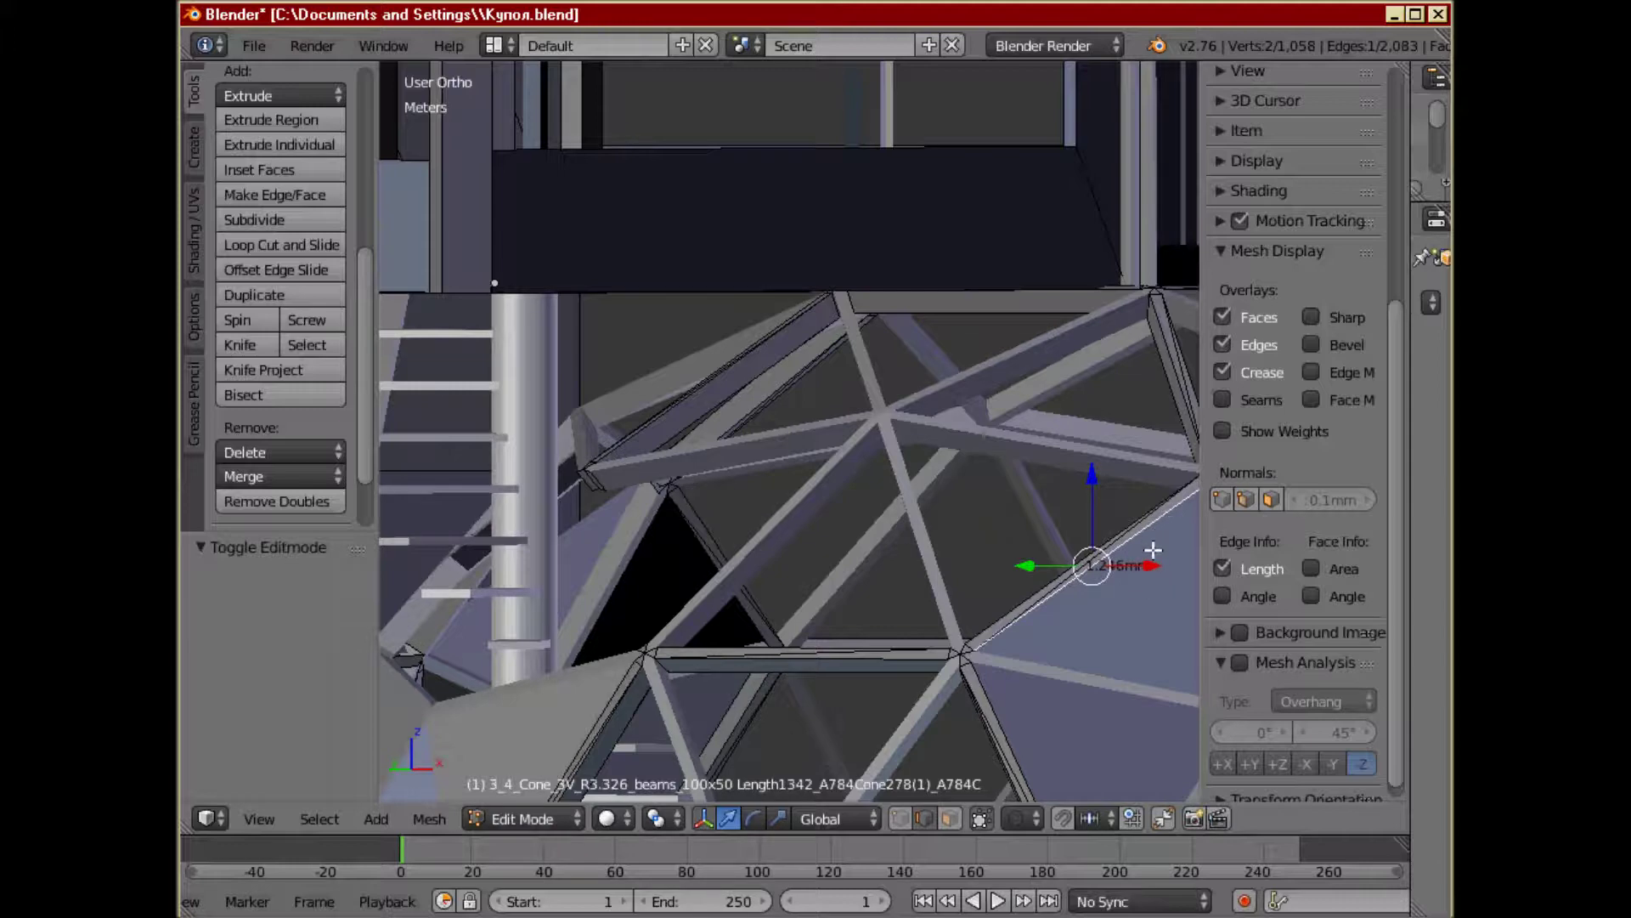
- Measure the length of a vertical corner post edge between the tower room's windows
{"action": "scroll", "coordinate": [1153, 551], "scroll_direction": "down", "scroll_amount": 3}
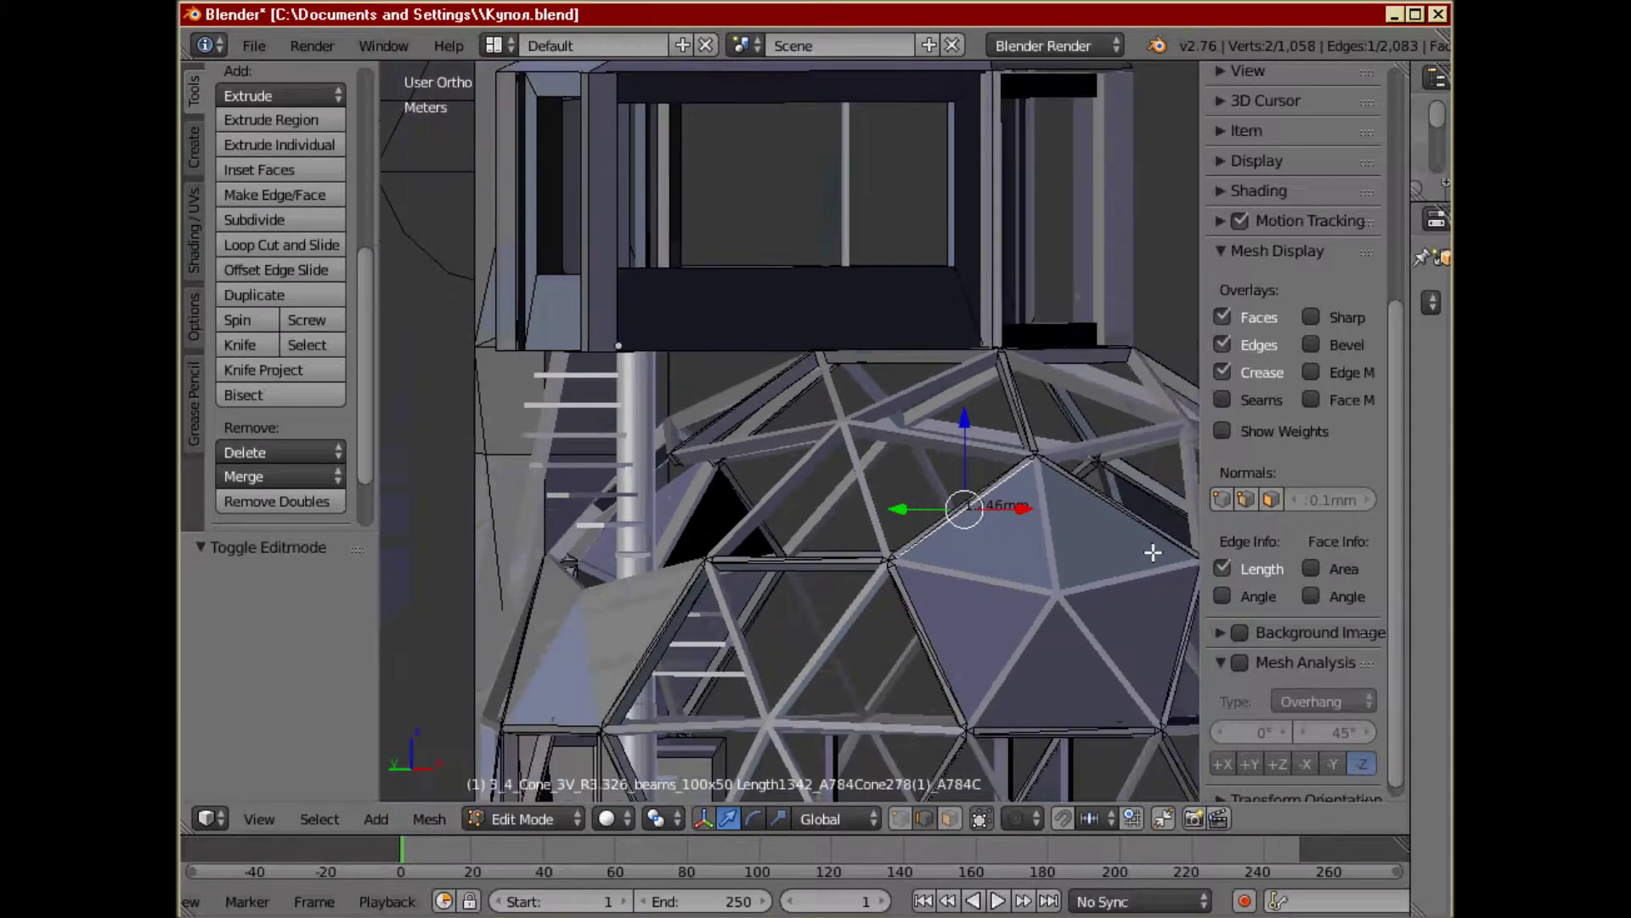
{"action": "scroll", "coordinate": [1149, 555], "scroll_direction": "down", "scroll_amount": 3}
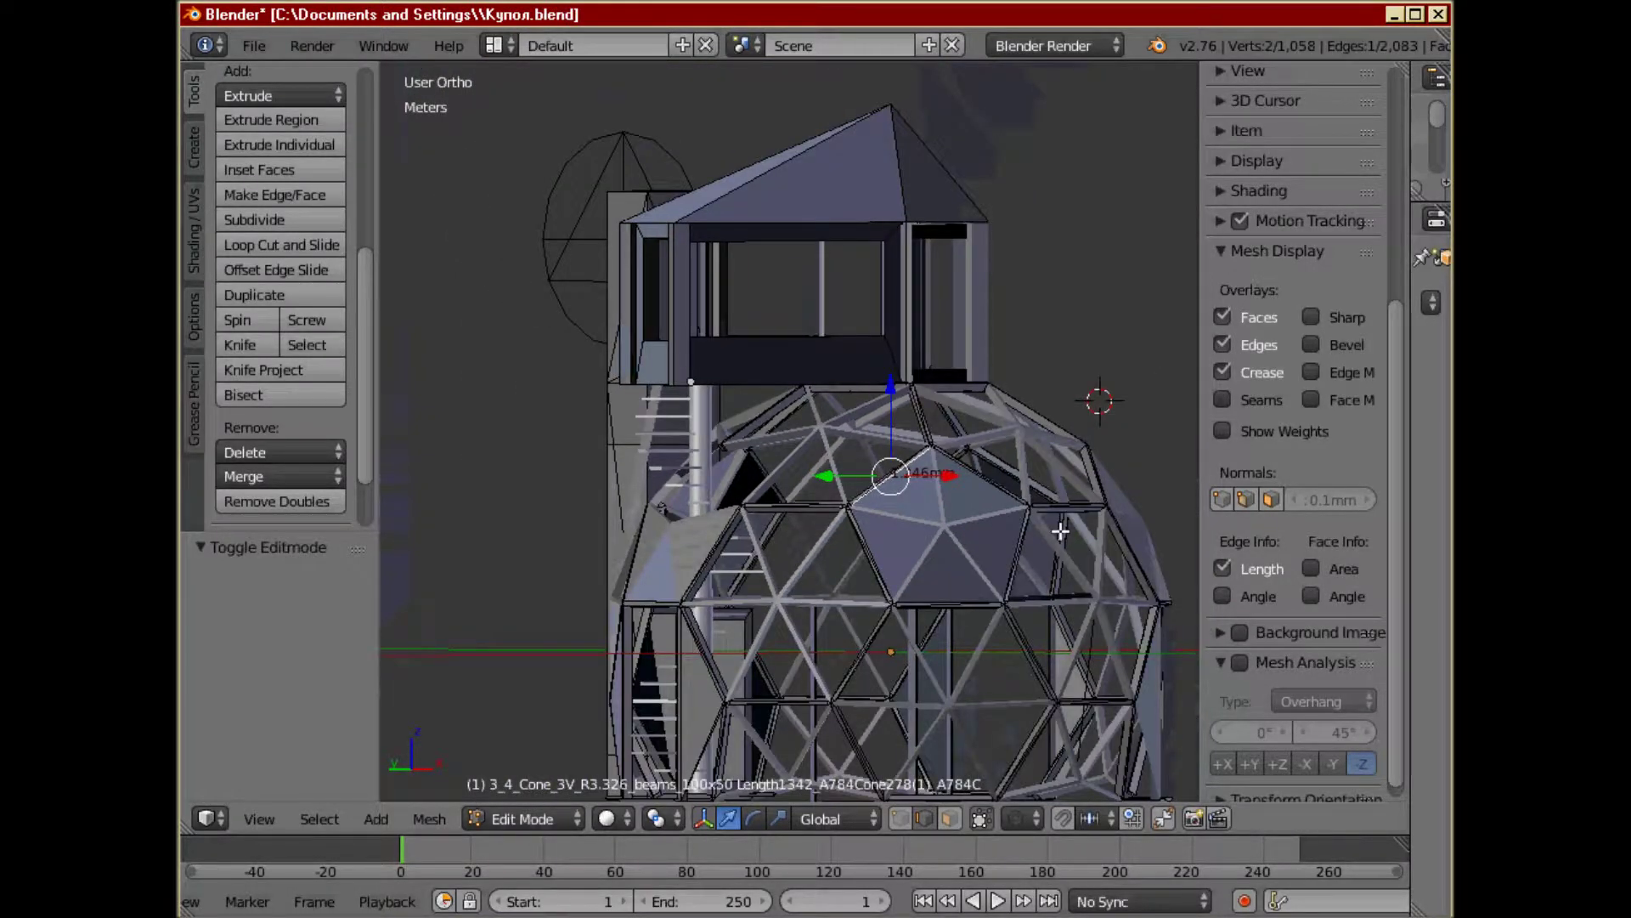
{"action": "middle_click_drag", "start_coordinate": [969, 521], "coordinate": [878, 556]}
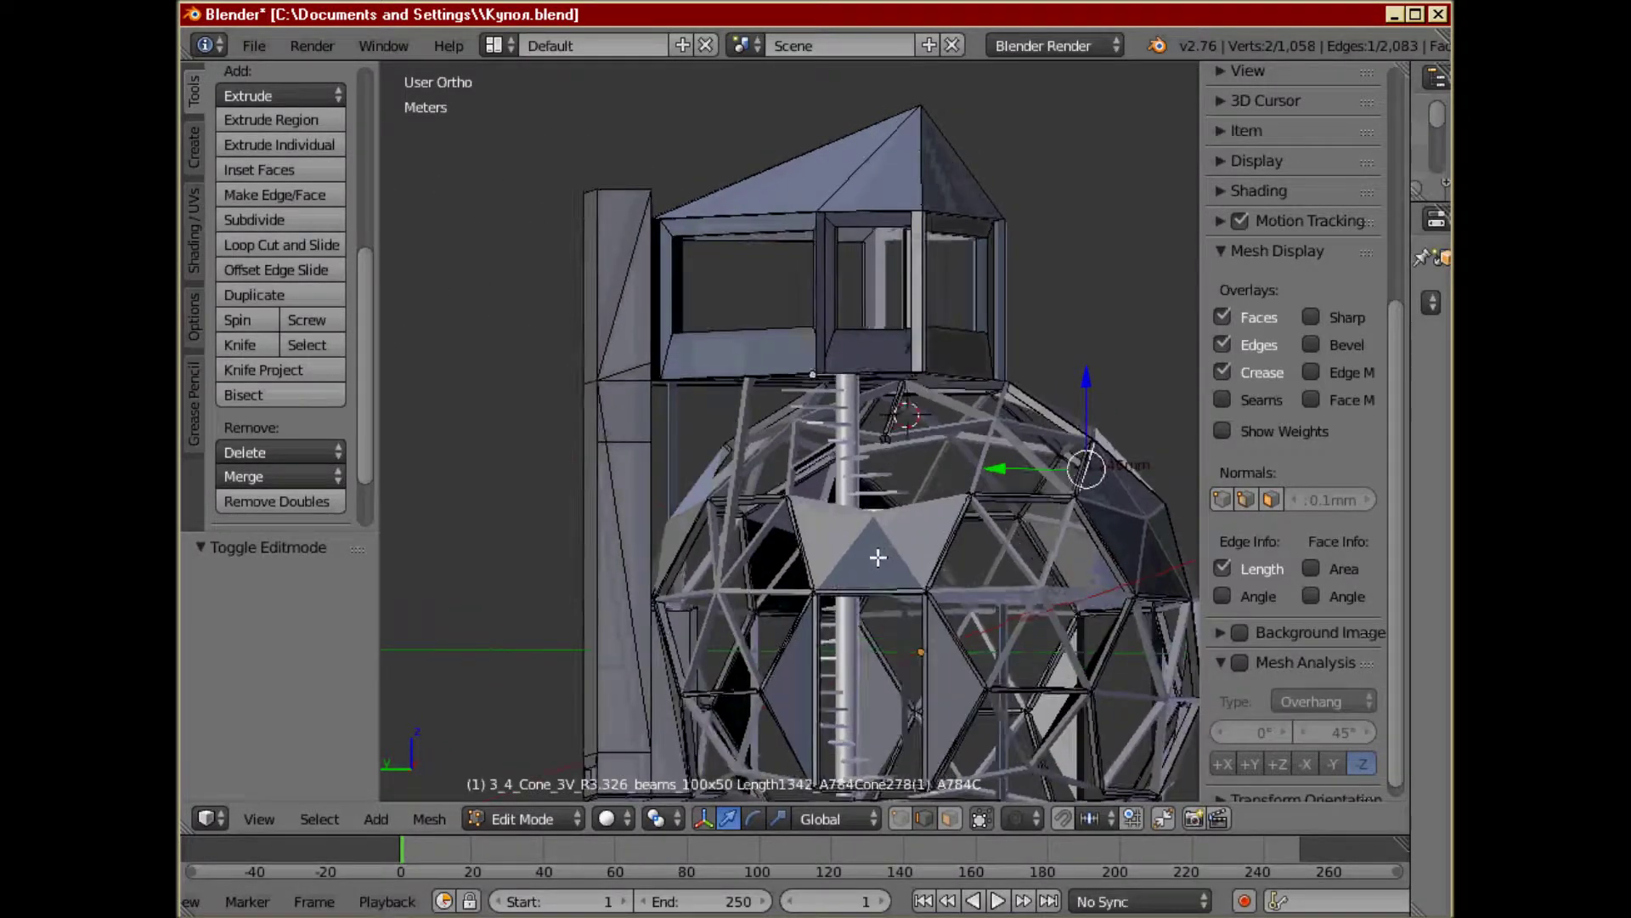
{"action": "scroll", "coordinate": [907, 338], "scroll_direction": "up", "scroll_amount": 4}
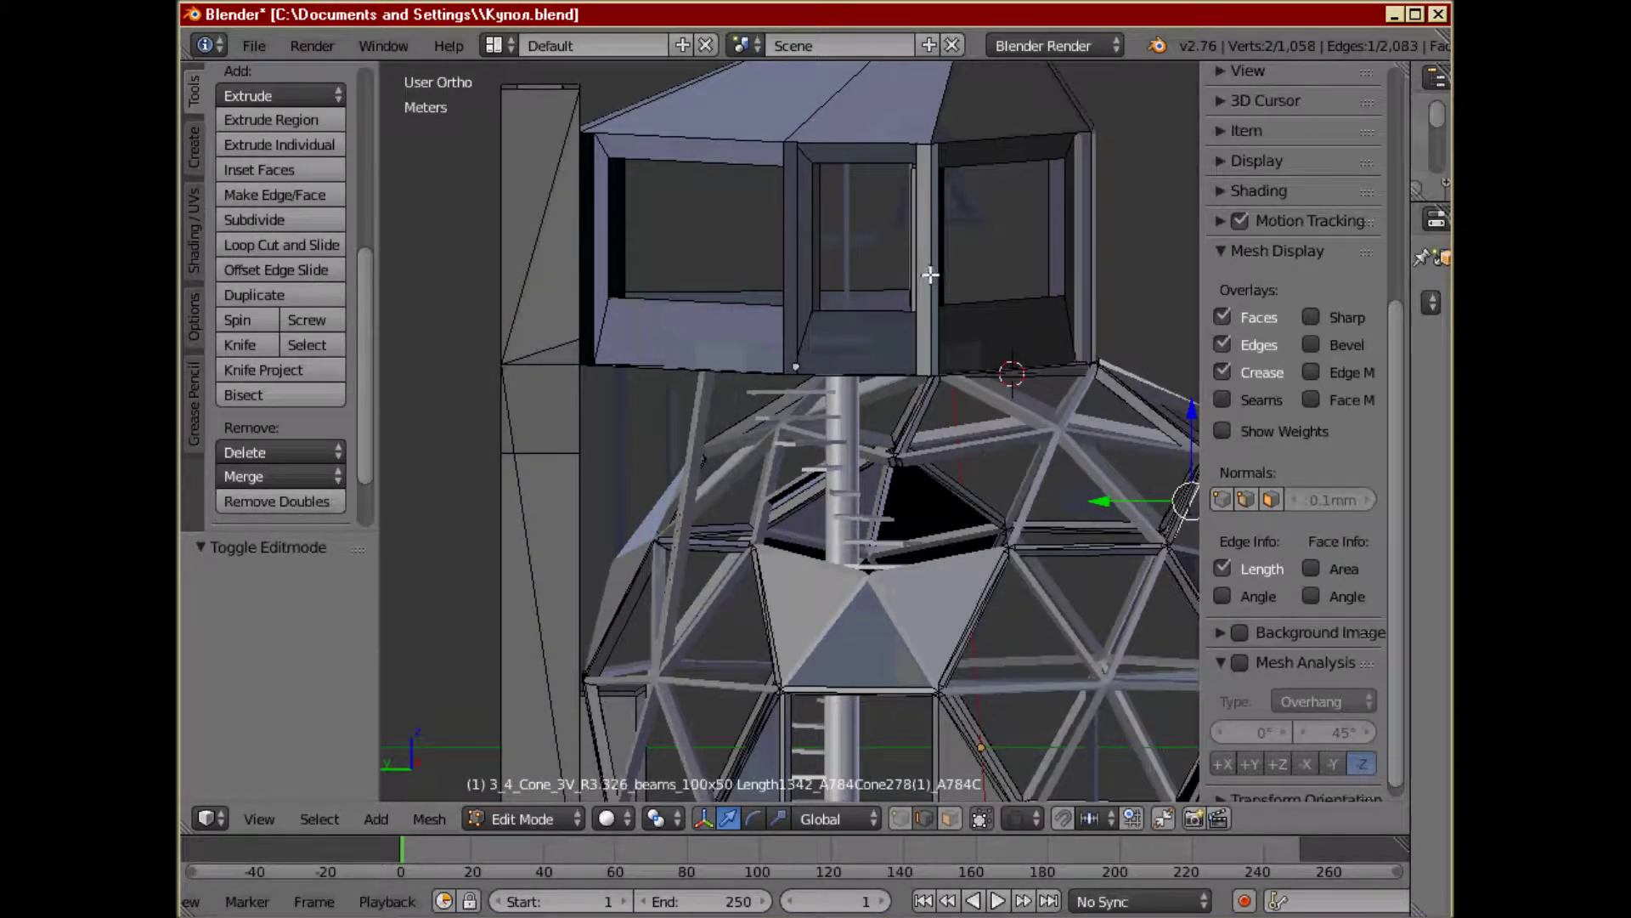
{"action": "right_click", "coordinate": [928, 273]}
{"action": "scroll", "coordinate": [940, 263], "scroll_direction": "up", "scroll_amount": 3}
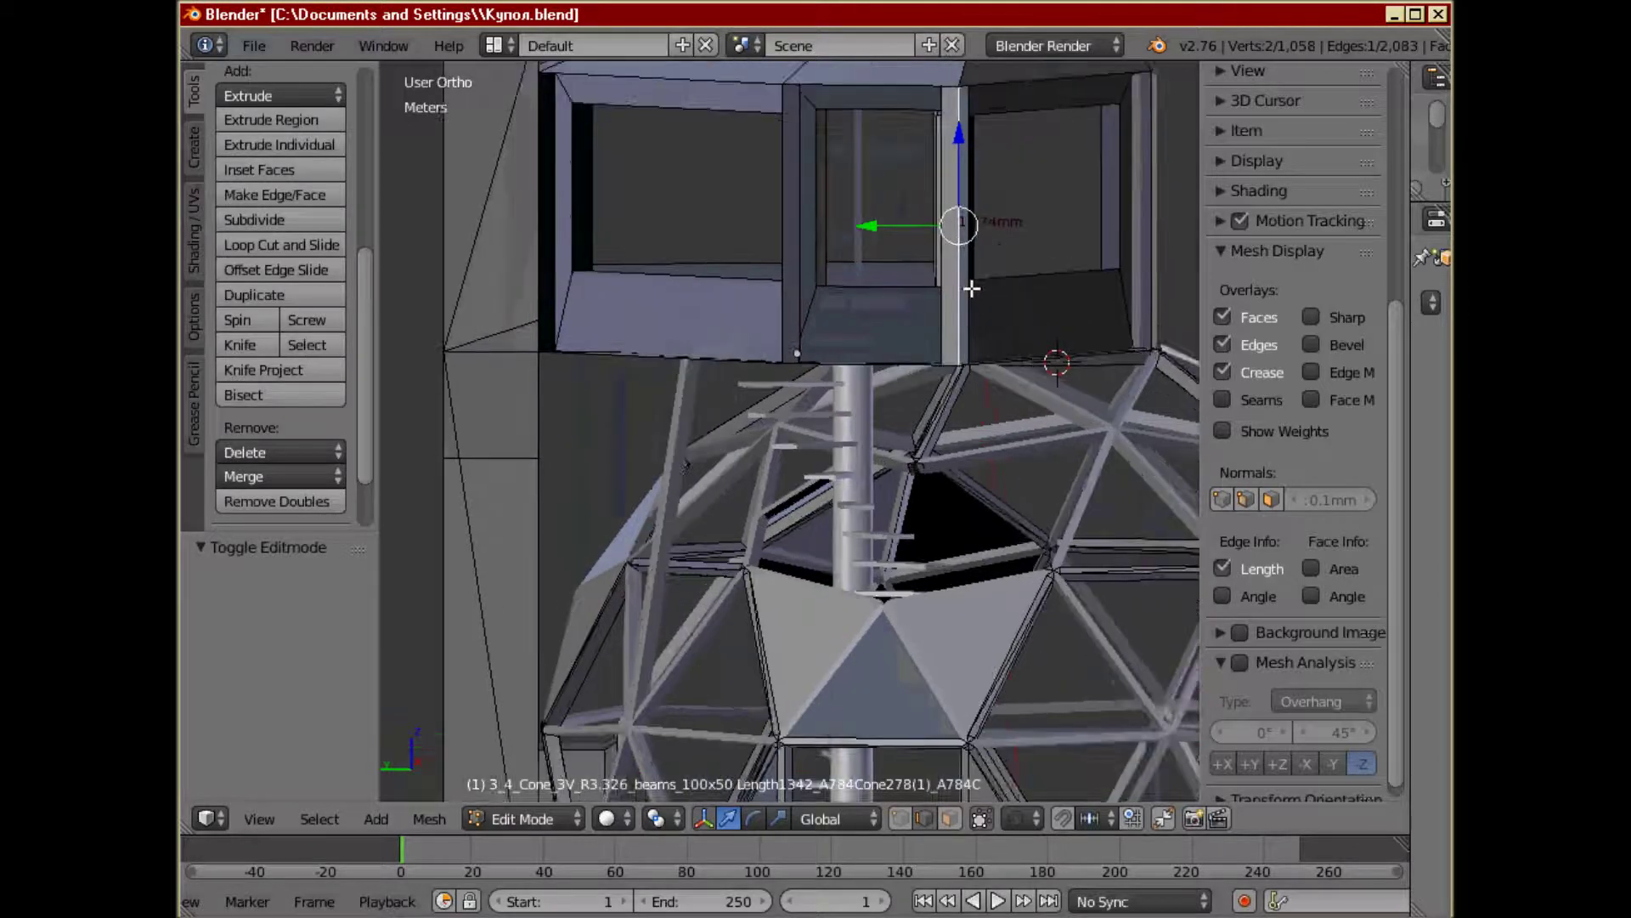
{"action": "scroll", "coordinate": [1007, 244], "scroll_direction": "up", "scroll_amount": 1}
{"action": "middle_click_drag", "start_coordinate": [1060, 233], "coordinate": [1082, 233]}
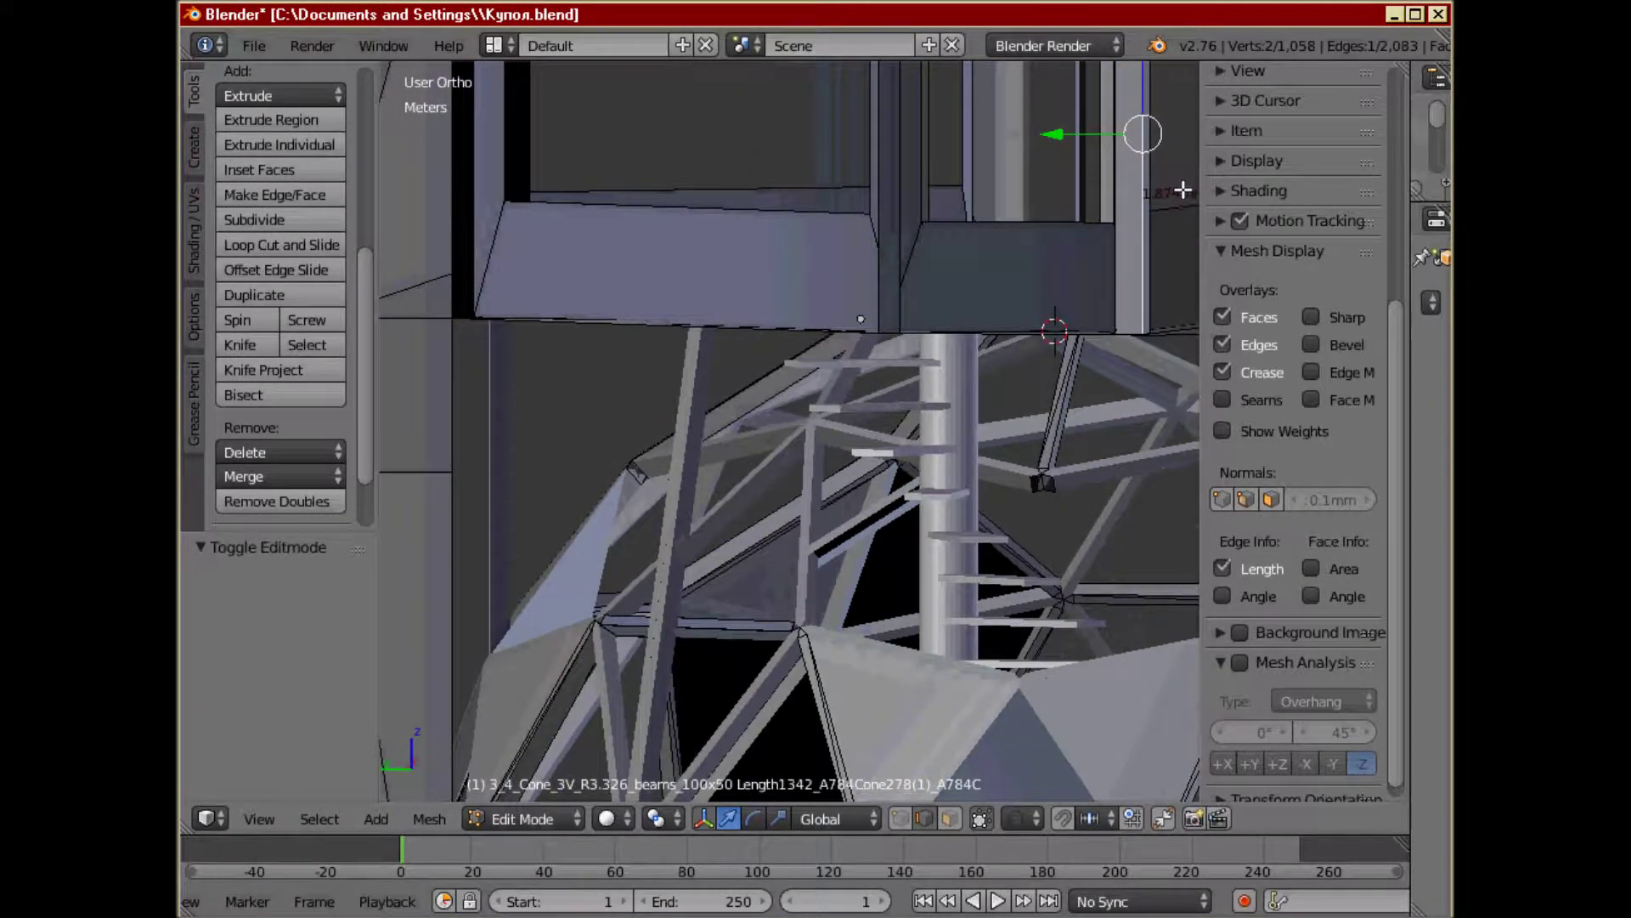
- Measure the chimney's vertical corner edge in its long middle section, its top section and its short base section
{"action": "scroll", "coordinate": [1153, 222], "scroll_direction": "down", "scroll_amount": 3}
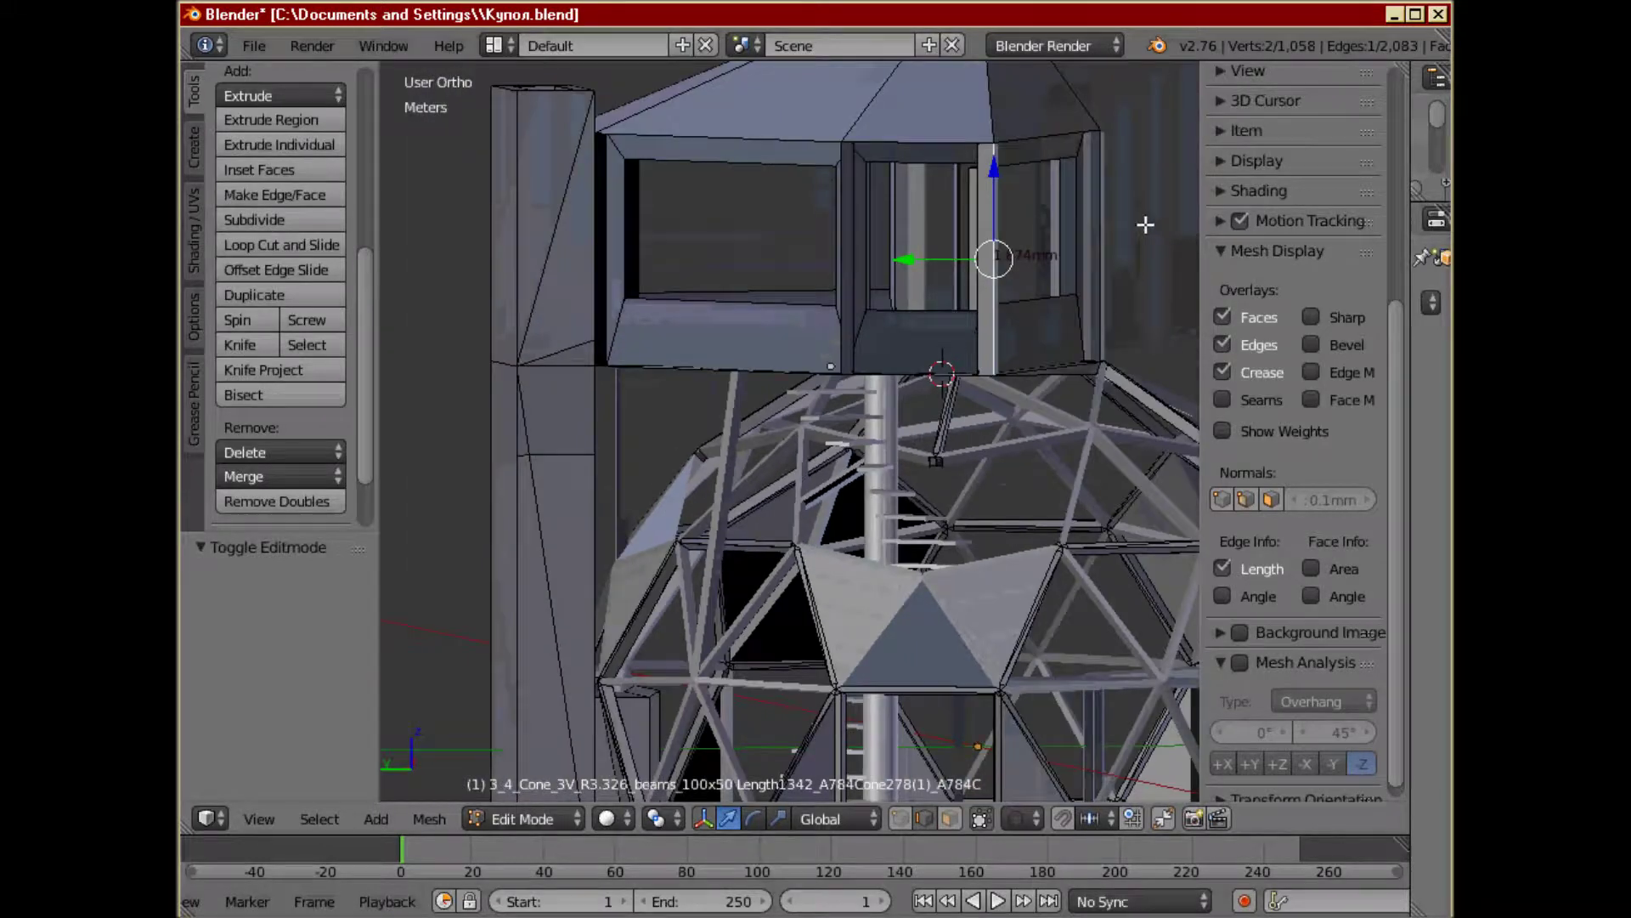
{"action": "scroll", "coordinate": [791, 459], "scroll_direction": "down", "scroll_amount": 5}
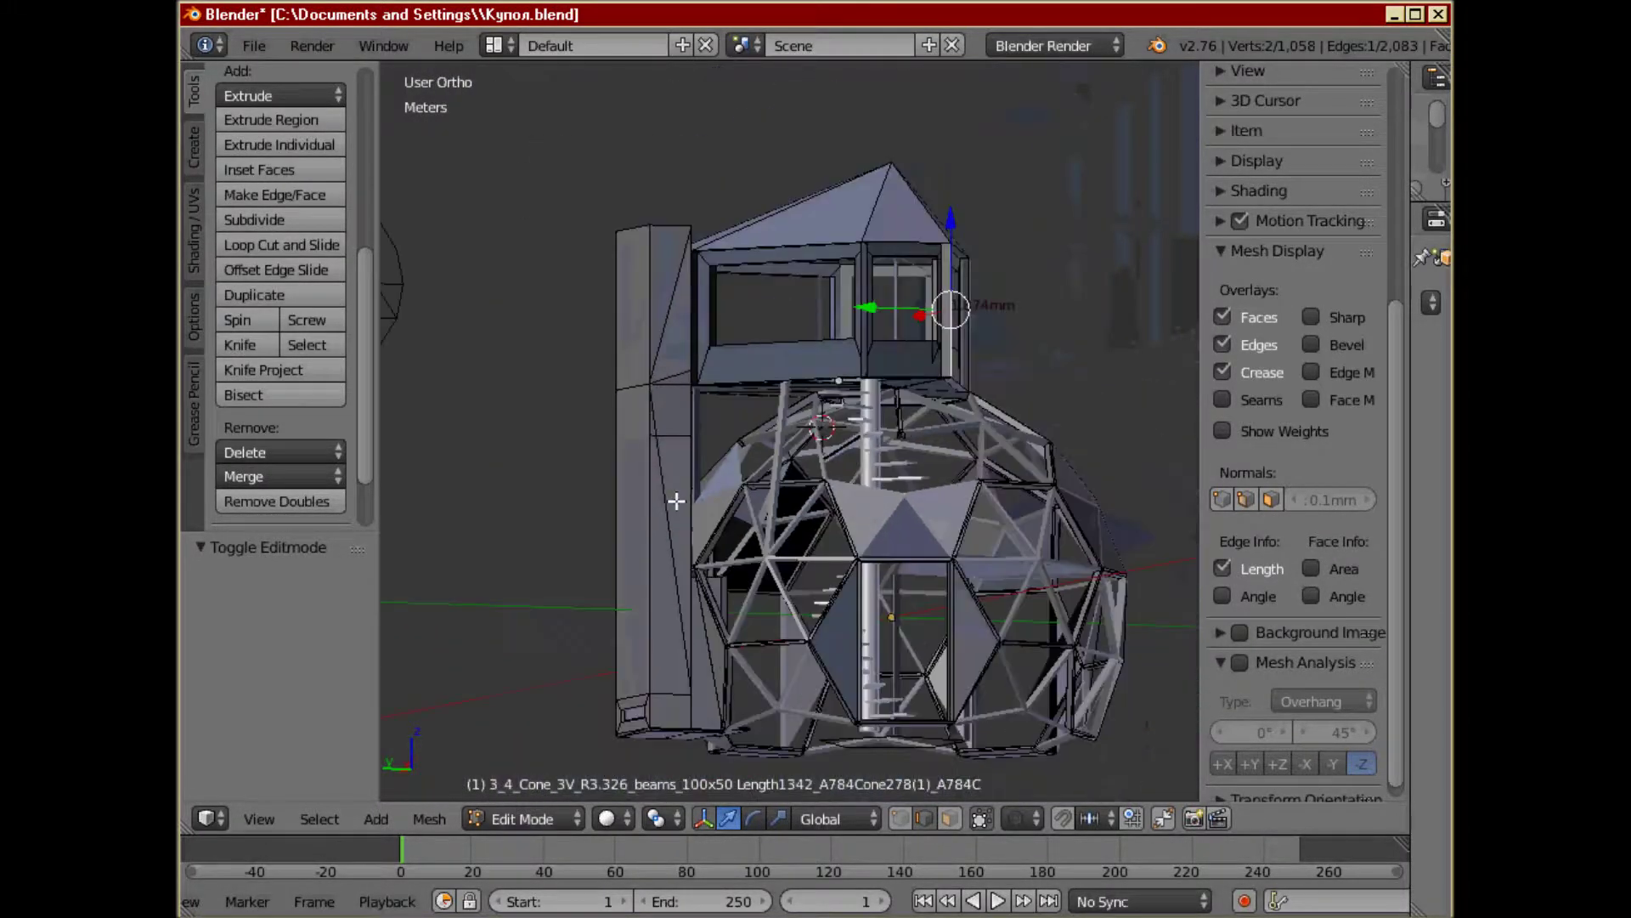
{"action": "right_click", "coordinate": [649, 538]}
{"action": "scroll", "coordinate": [699, 550], "scroll_direction": "up", "scroll_amount": 1}
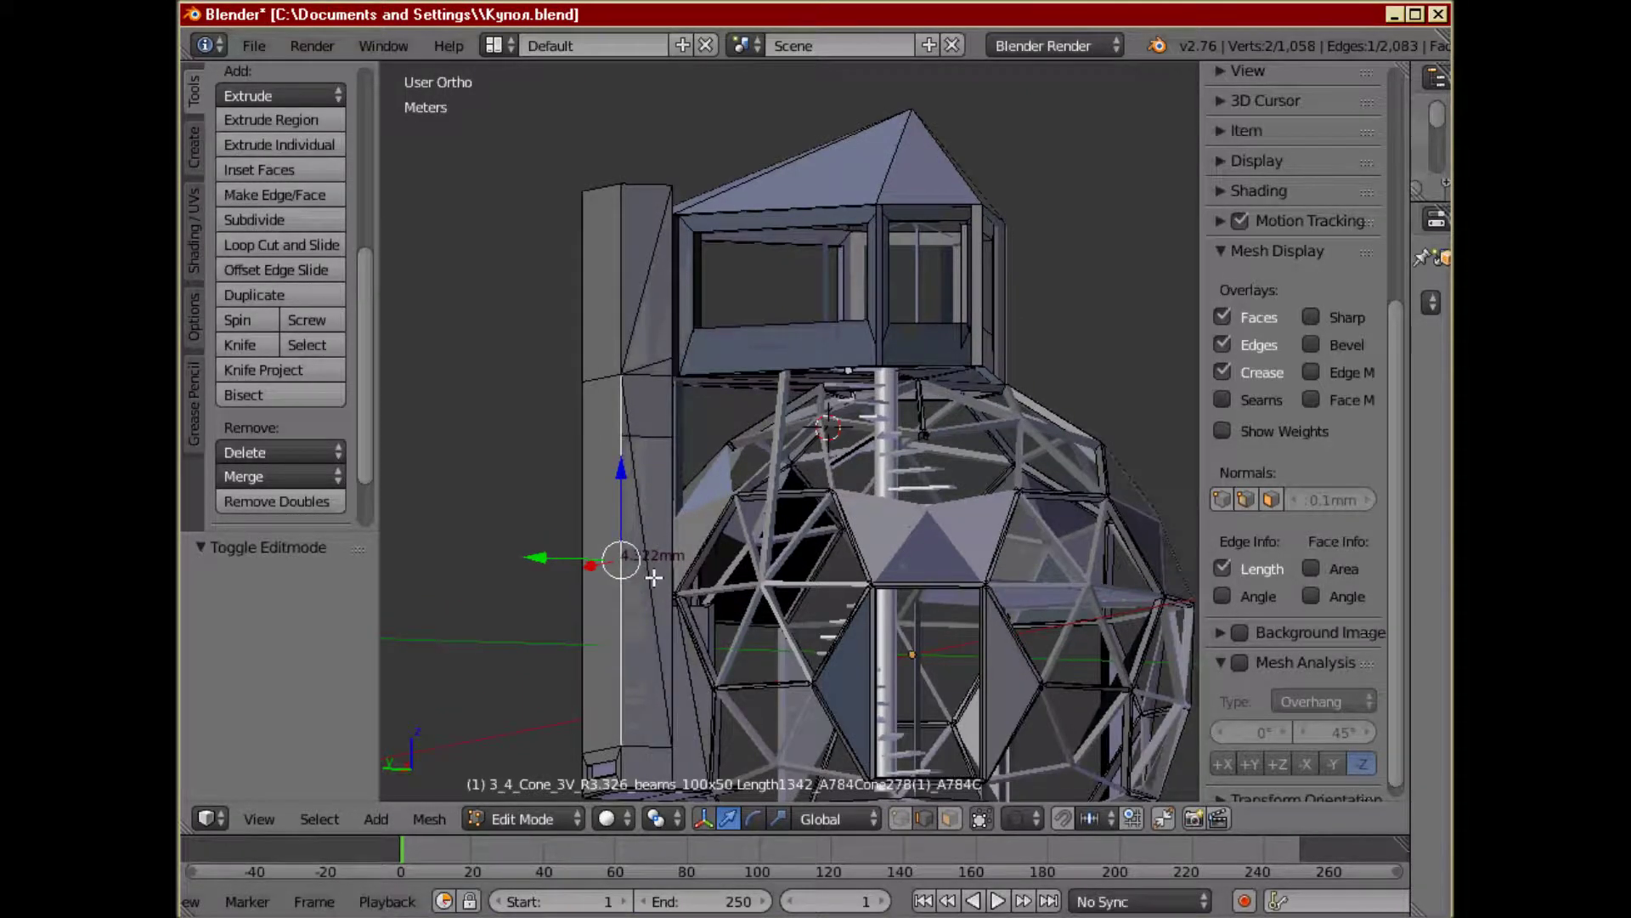
{"action": "right_click", "coordinate": [618, 276]}
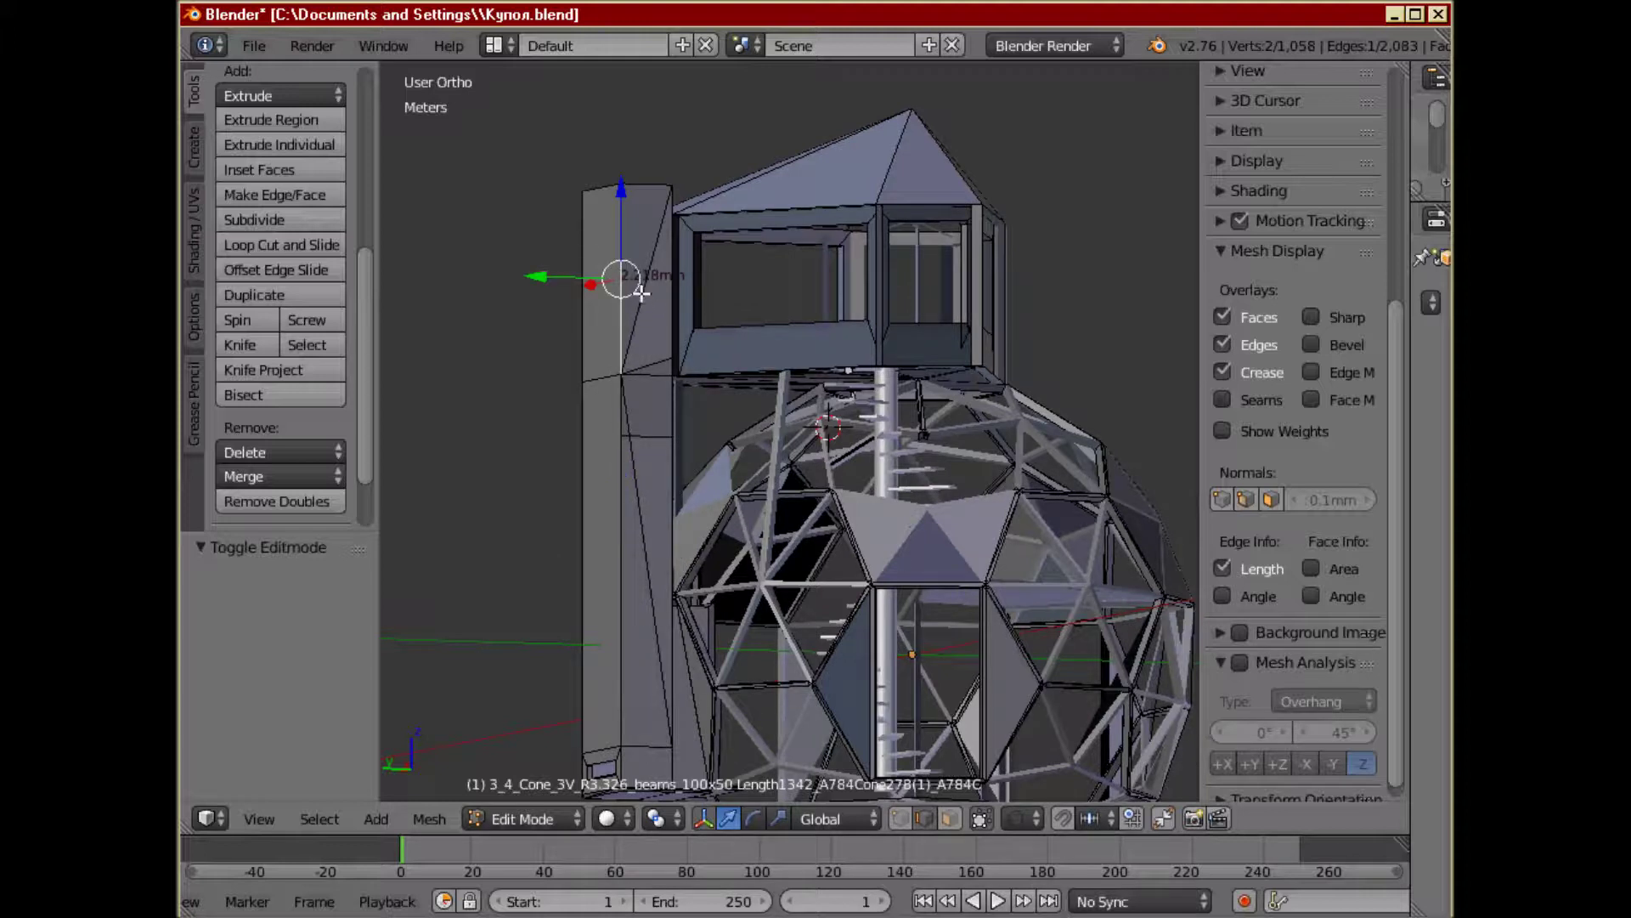
{"action": "scroll", "coordinate": [605, 508], "scroll_direction": "down", "scroll_amount": 1}
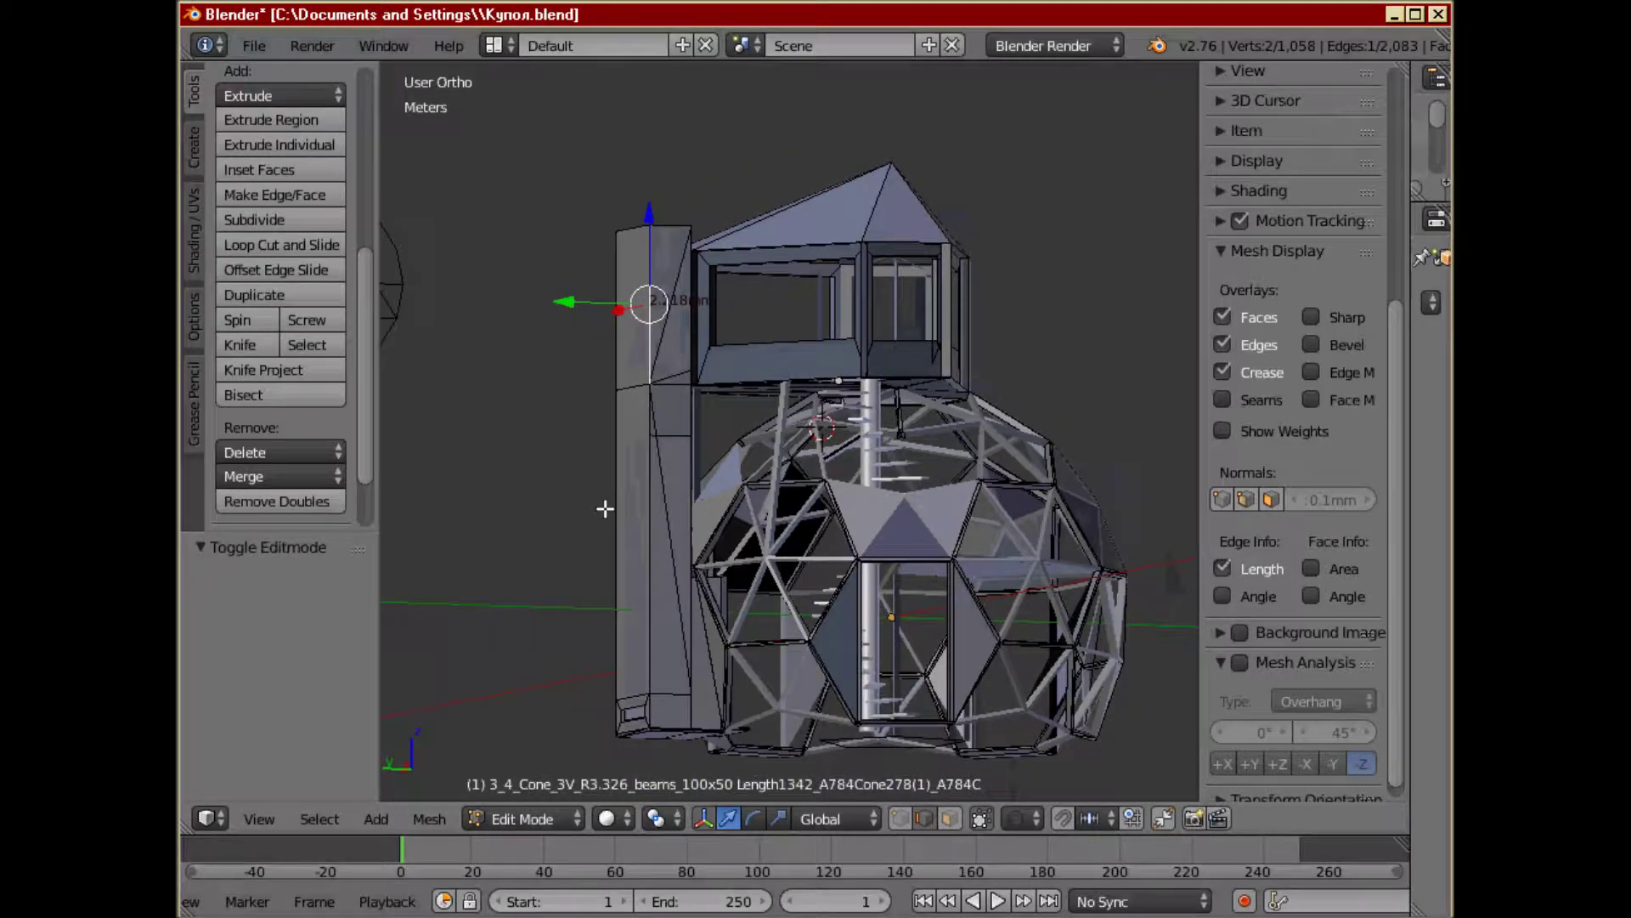
{"action": "right_click", "coordinate": [651, 714]}
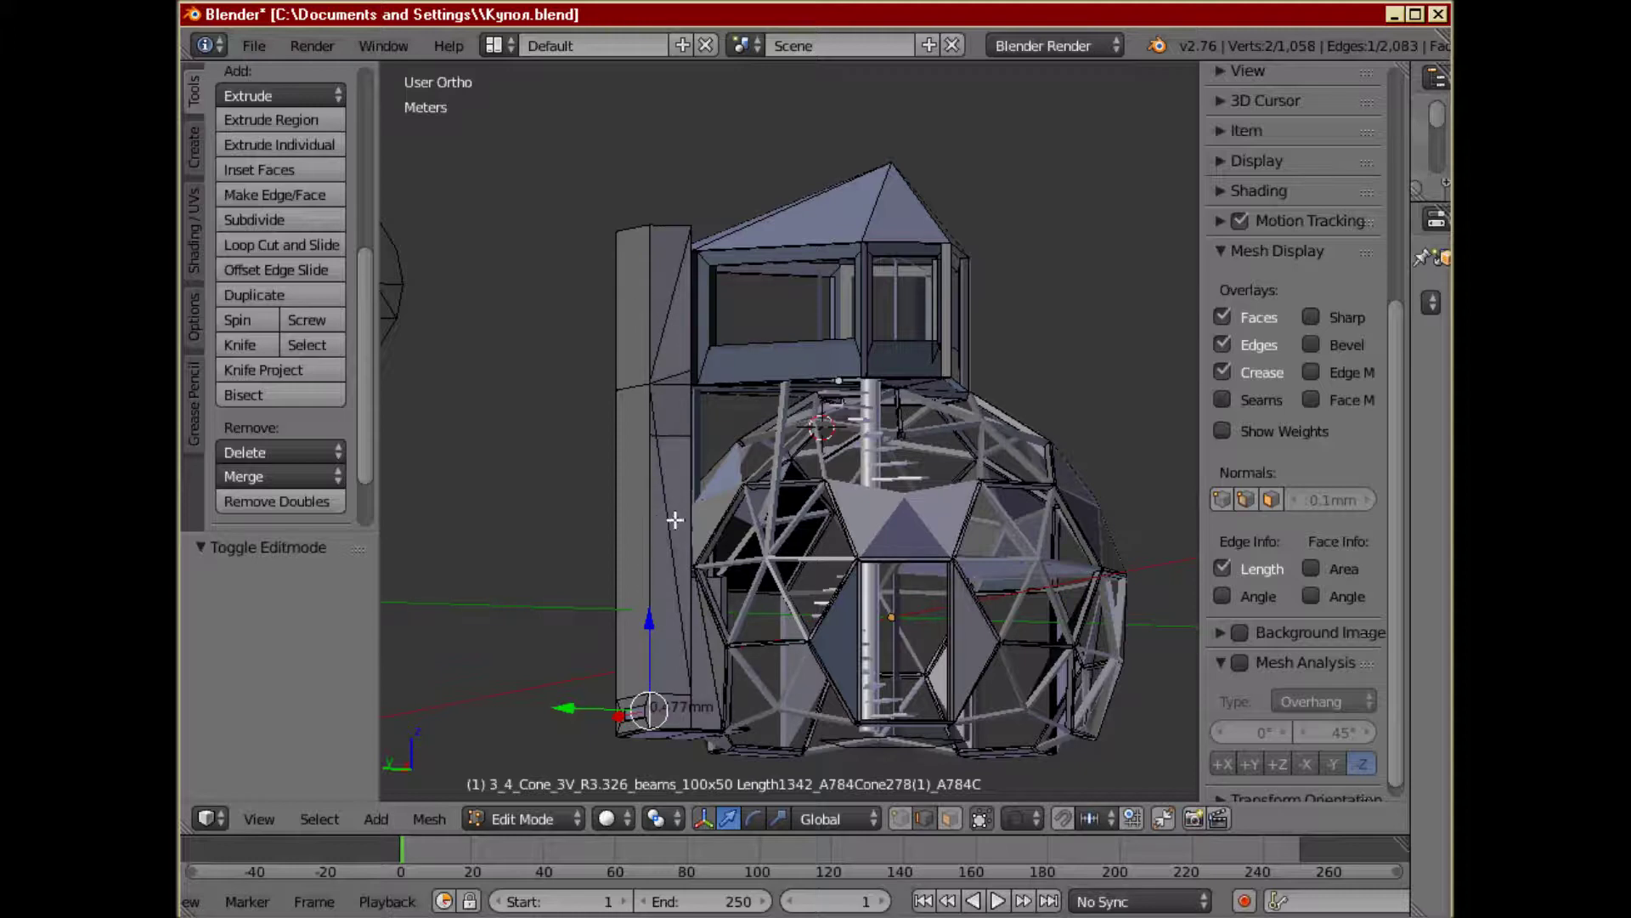
- Inspect the dome frame, tower room and chimney again from opposite sides of the building
{"action": "middle_click_drag", "start_coordinate": [732, 546], "coordinate": [812, 555]}
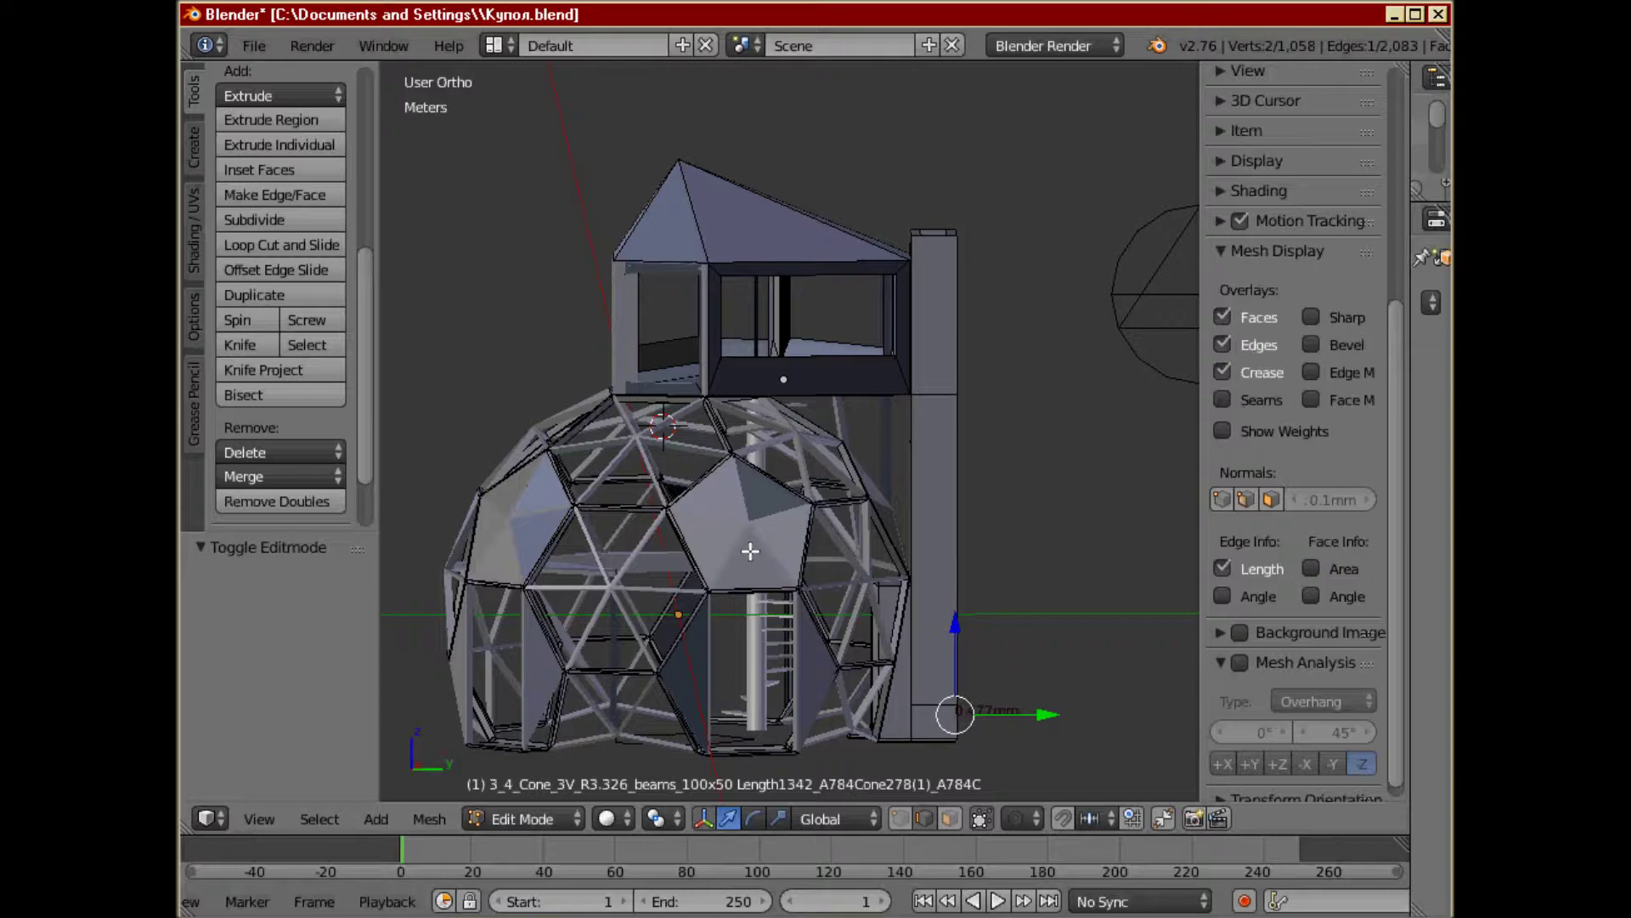
{"action": "mouse_move", "coordinate": [765, 524]}
{"action": "middle_mouse_down", "text": "shift"}
{"action": "mouse_move", "coordinate": [771, 505]}
{"action": "mouse_move", "coordinate": [860, 482]}
{"action": "mouse_move", "coordinate": [875, 510]}
{"action": "mouse_move", "coordinate": [919, 512]}
{"action": "mouse_move", "coordinate": [768, 507]}
{"action": "mouse_move", "coordinate": [875, 515]}
{"action": "middle_mouse_up", "text": "shift"}
{"action": "middle_click_drag", "start_coordinate": [711, 497], "coordinate": [808, 450]}
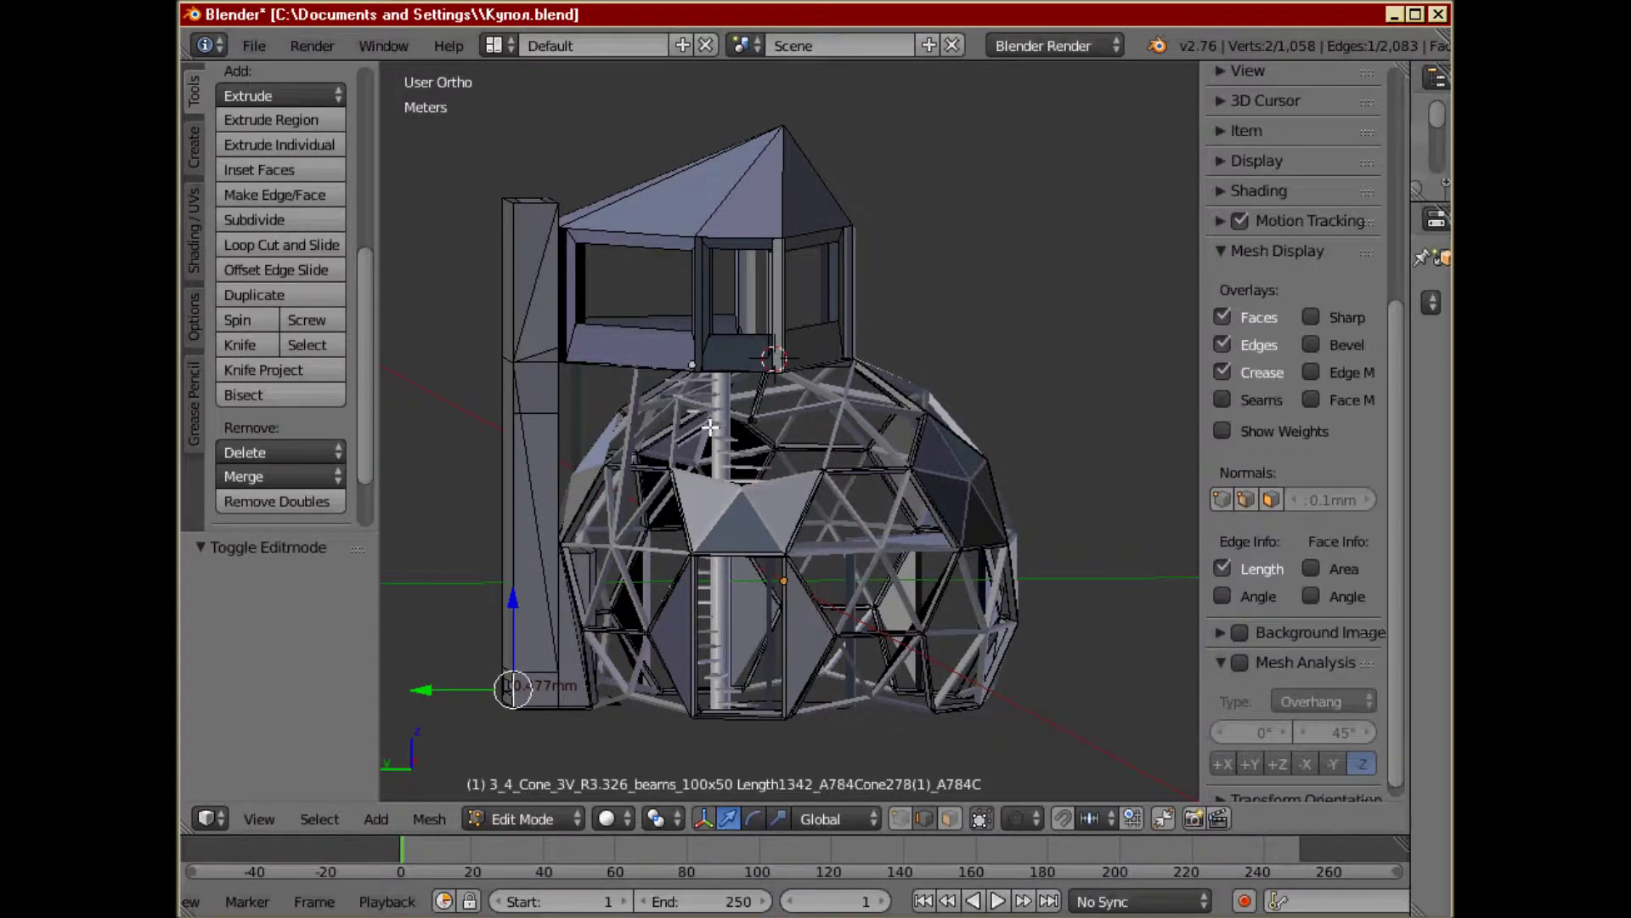
{"action": "middle_click_drag", "start_coordinate": [829, 461], "coordinate": [617, 465]}
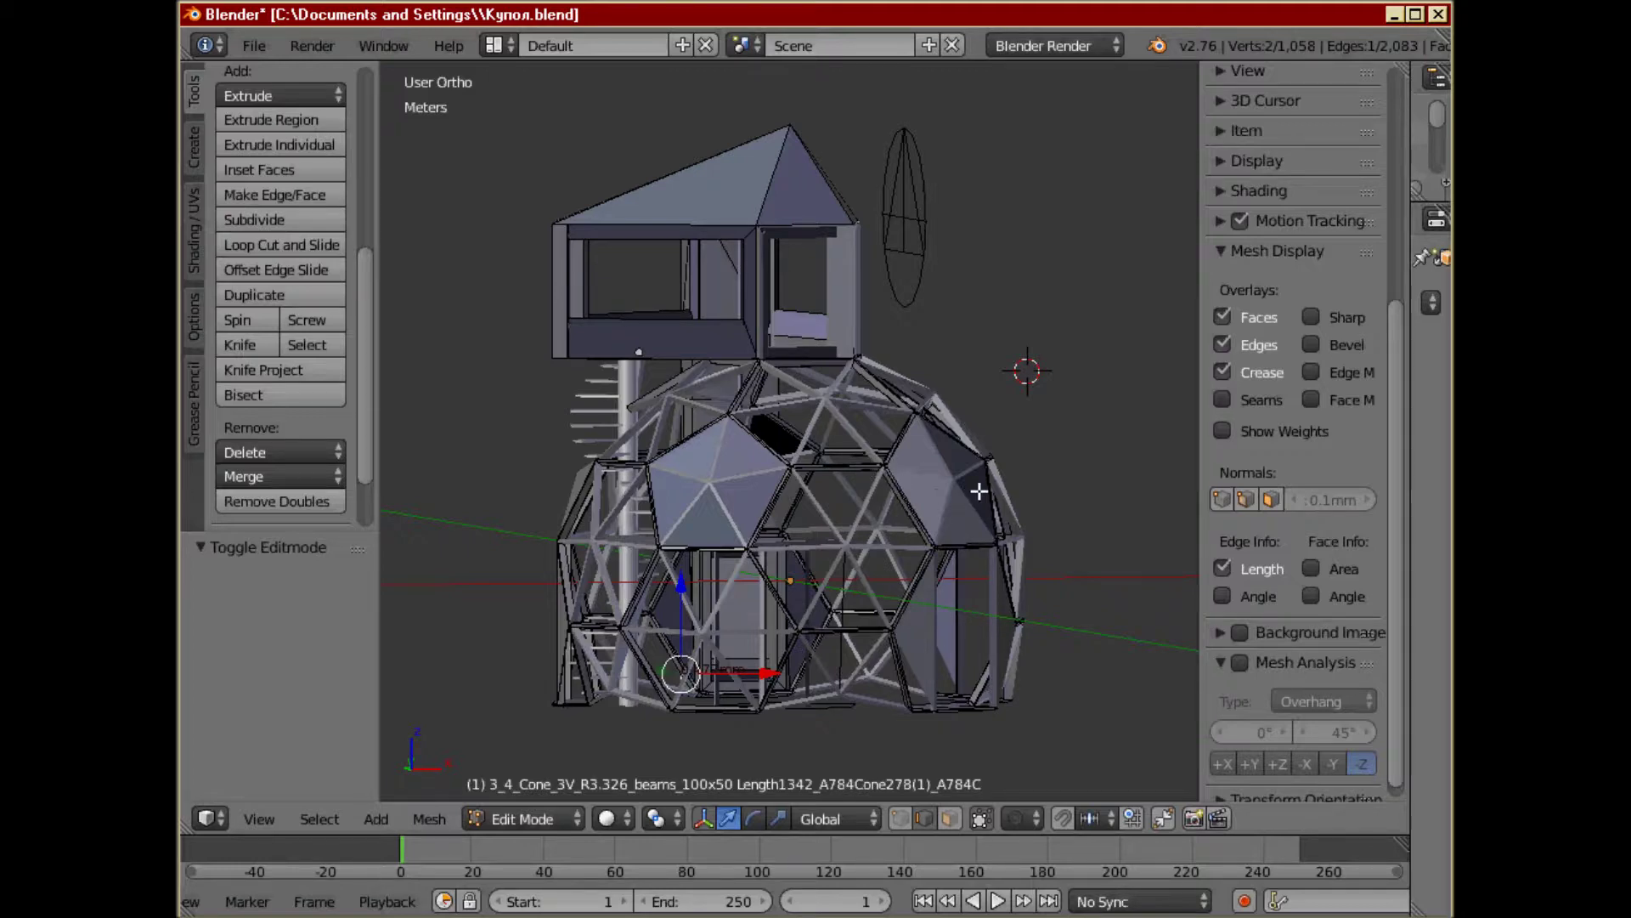
{"action": "middle_click_drag", "start_coordinate": [958, 484], "coordinate": [873, 480]}
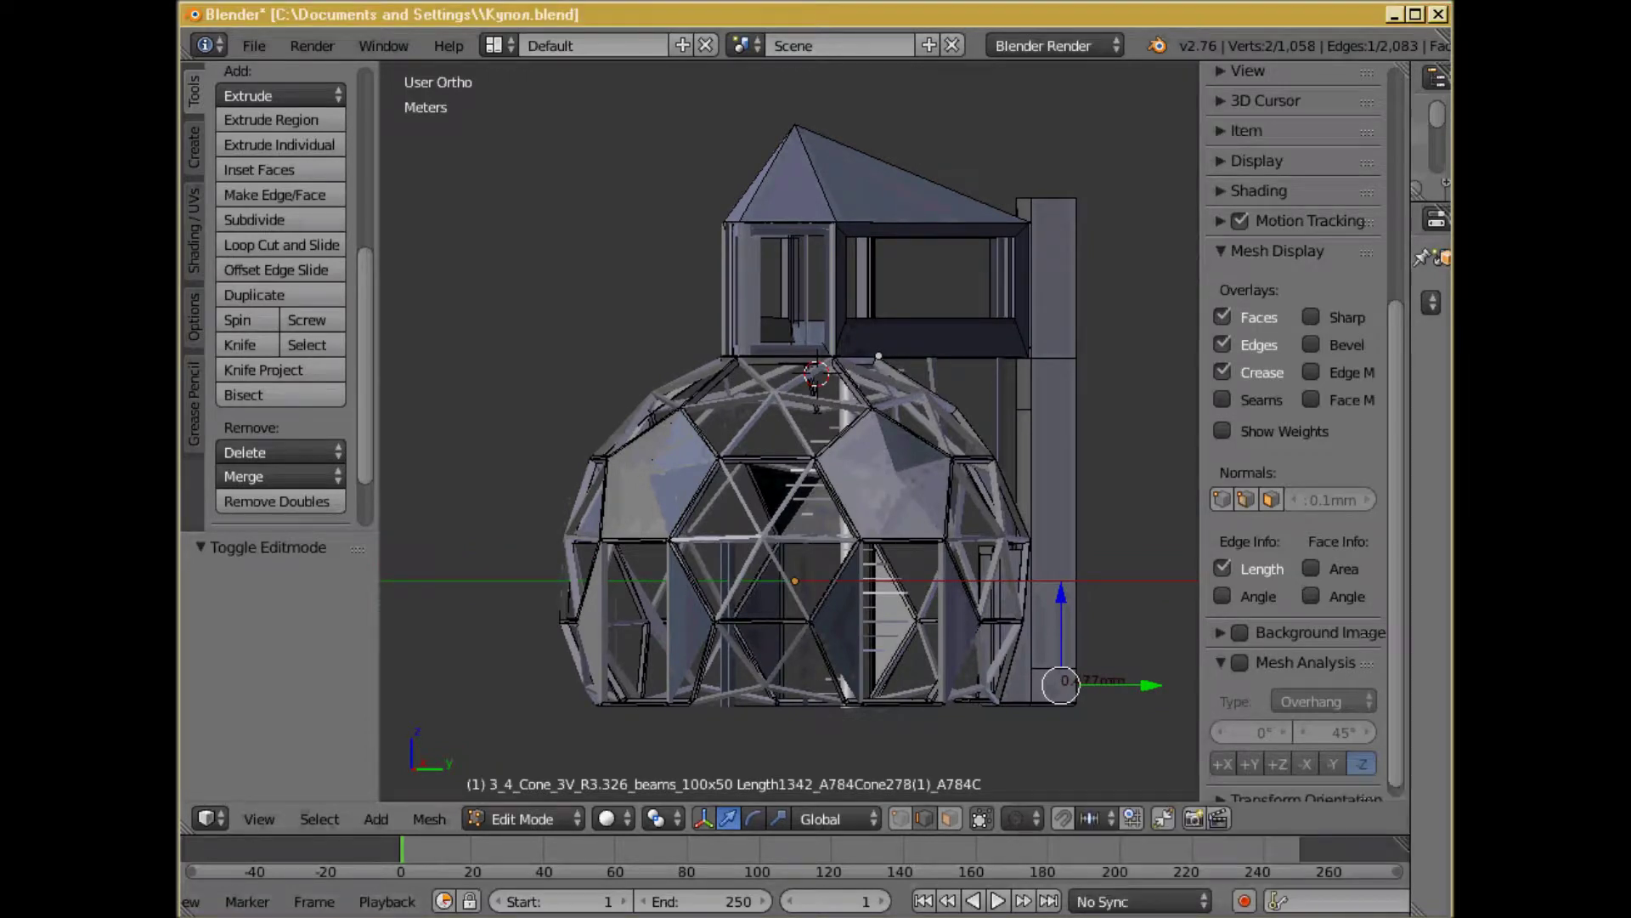
{"action": "left_click", "coordinate": [1121, 494]}
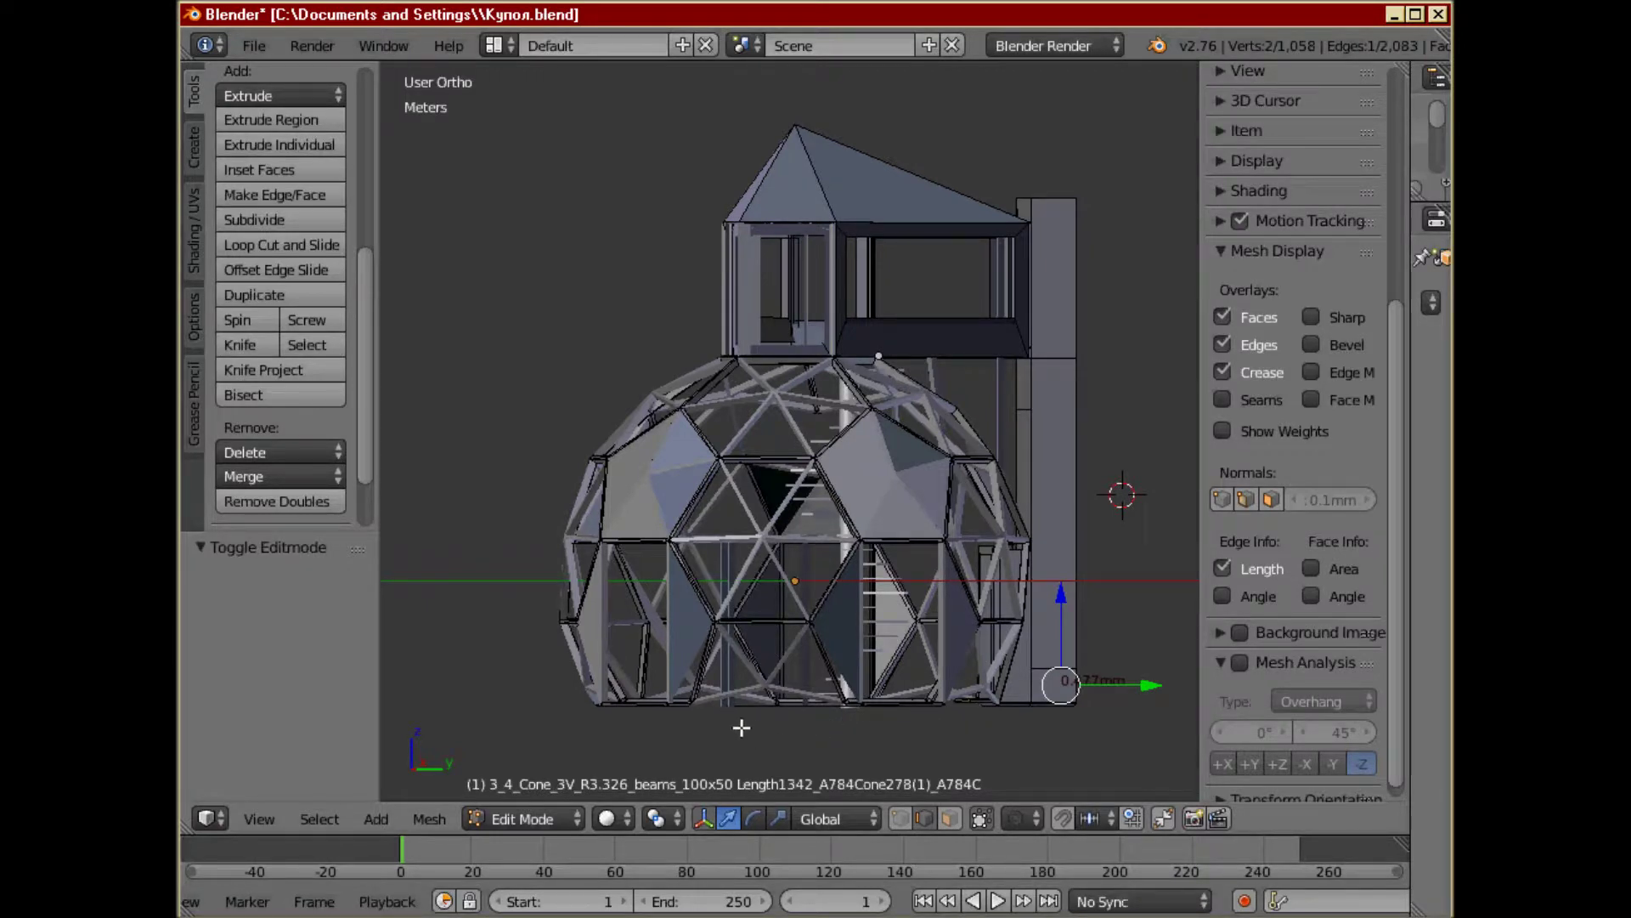
{"action": "middle_click_drag", "start_coordinate": [738, 728], "coordinate": [1004, 728]}
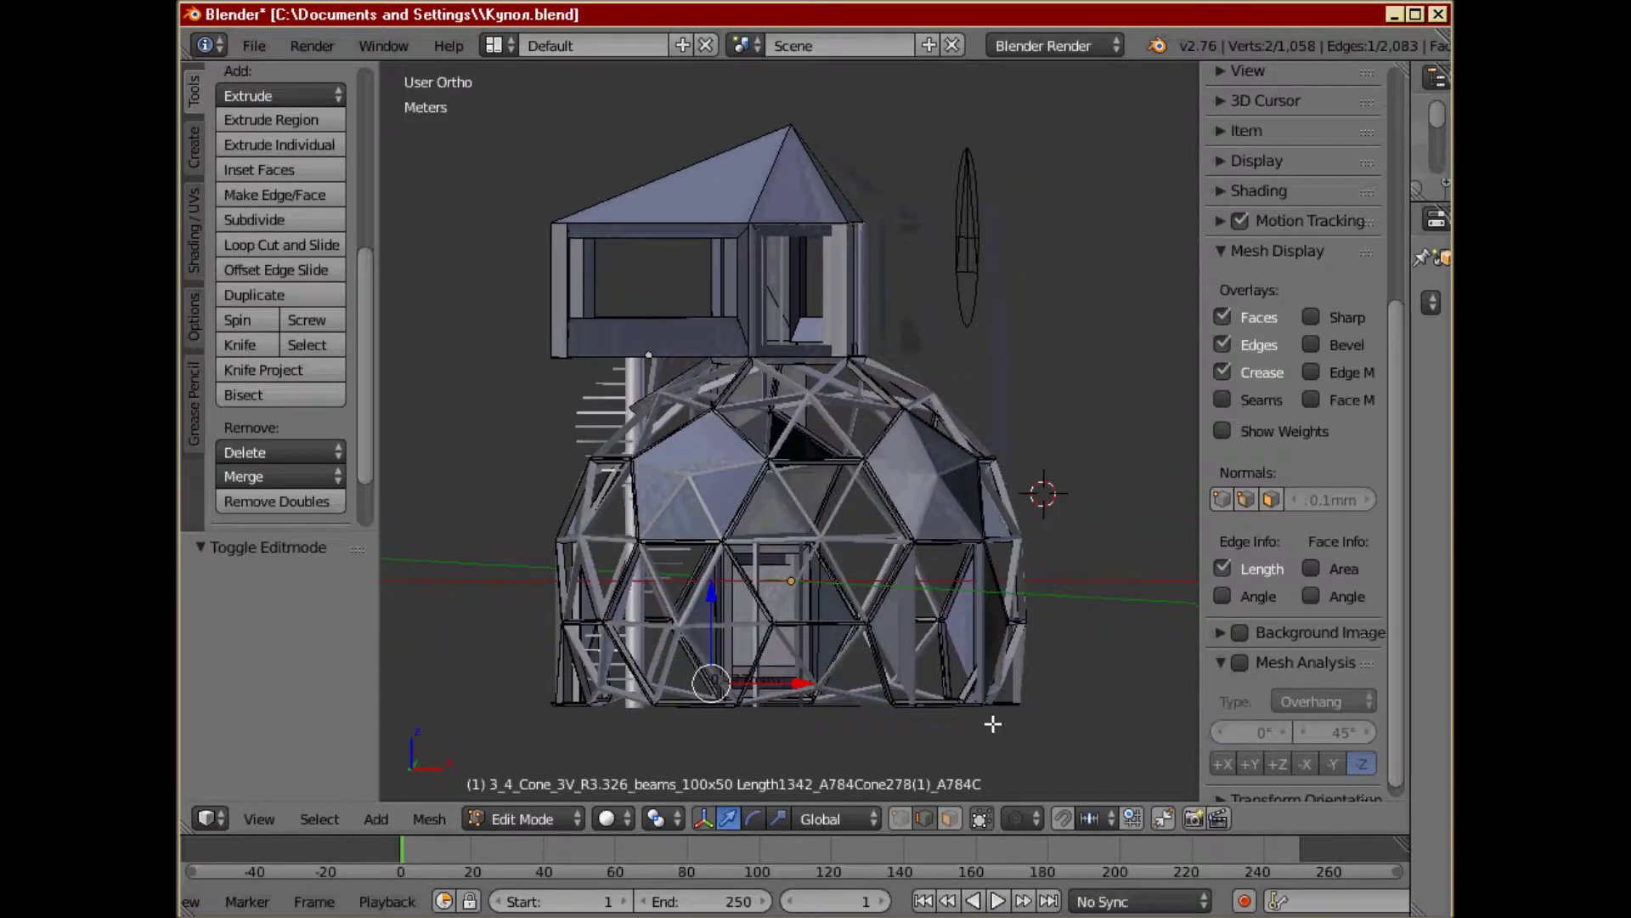
- Examine the whole dome house from all sides, including the chimney, the central staircase and the struts of the dome frame
{"action": "middle_click_drag", "start_coordinate": [1001, 368], "coordinate": [792, 390]}
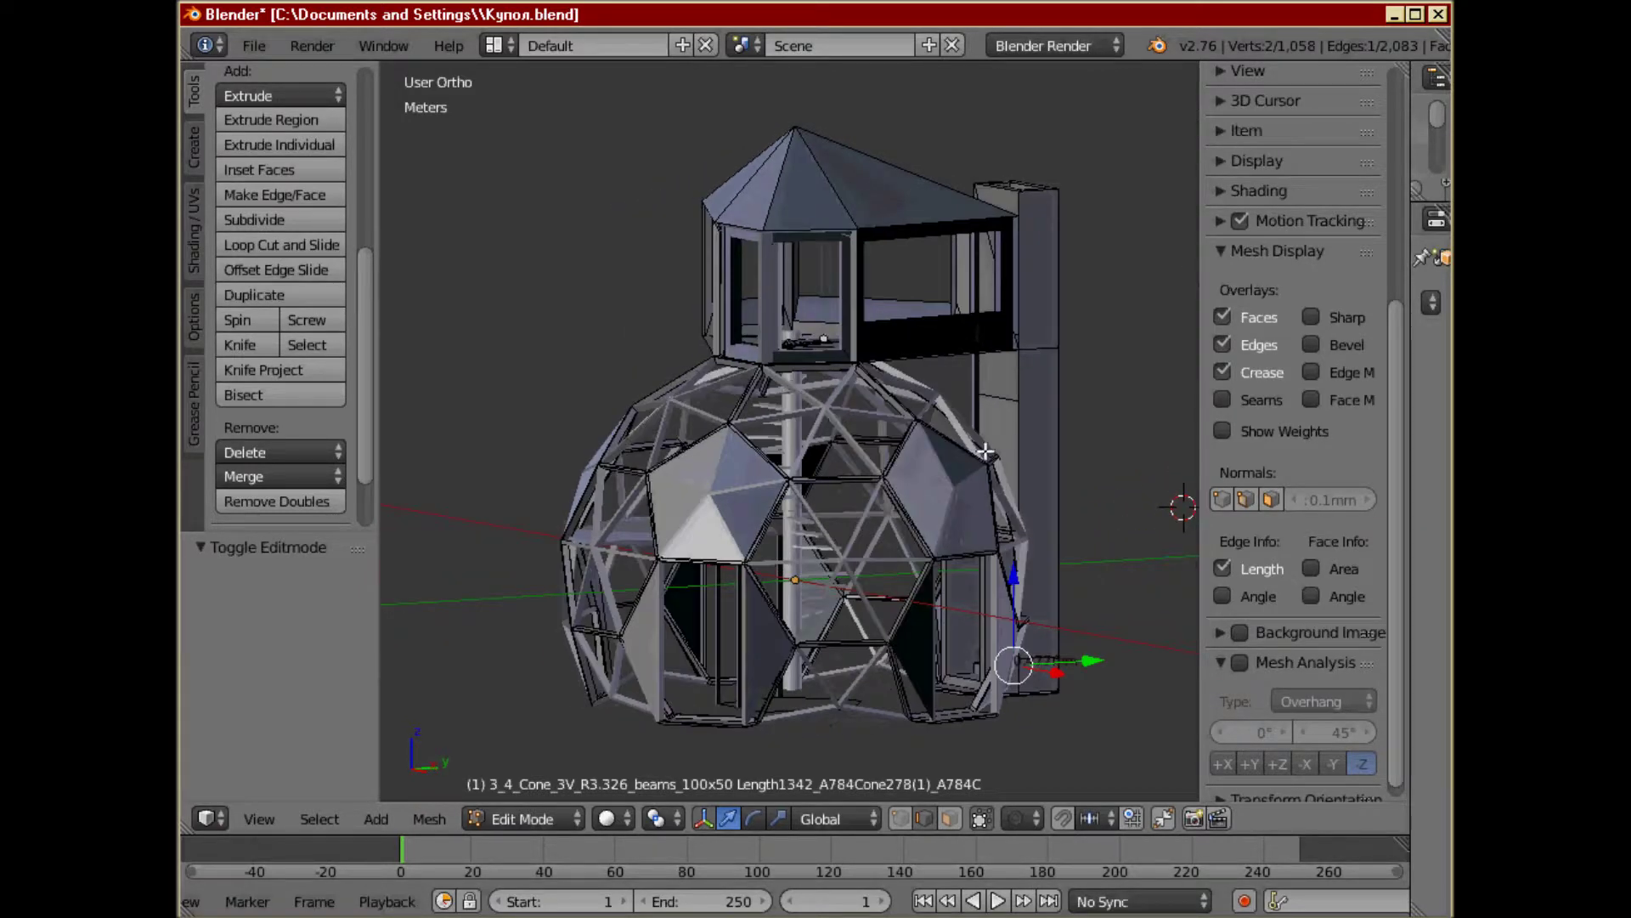
{"action": "middle_click_drag", "start_coordinate": [996, 454], "coordinate": [916, 451]}
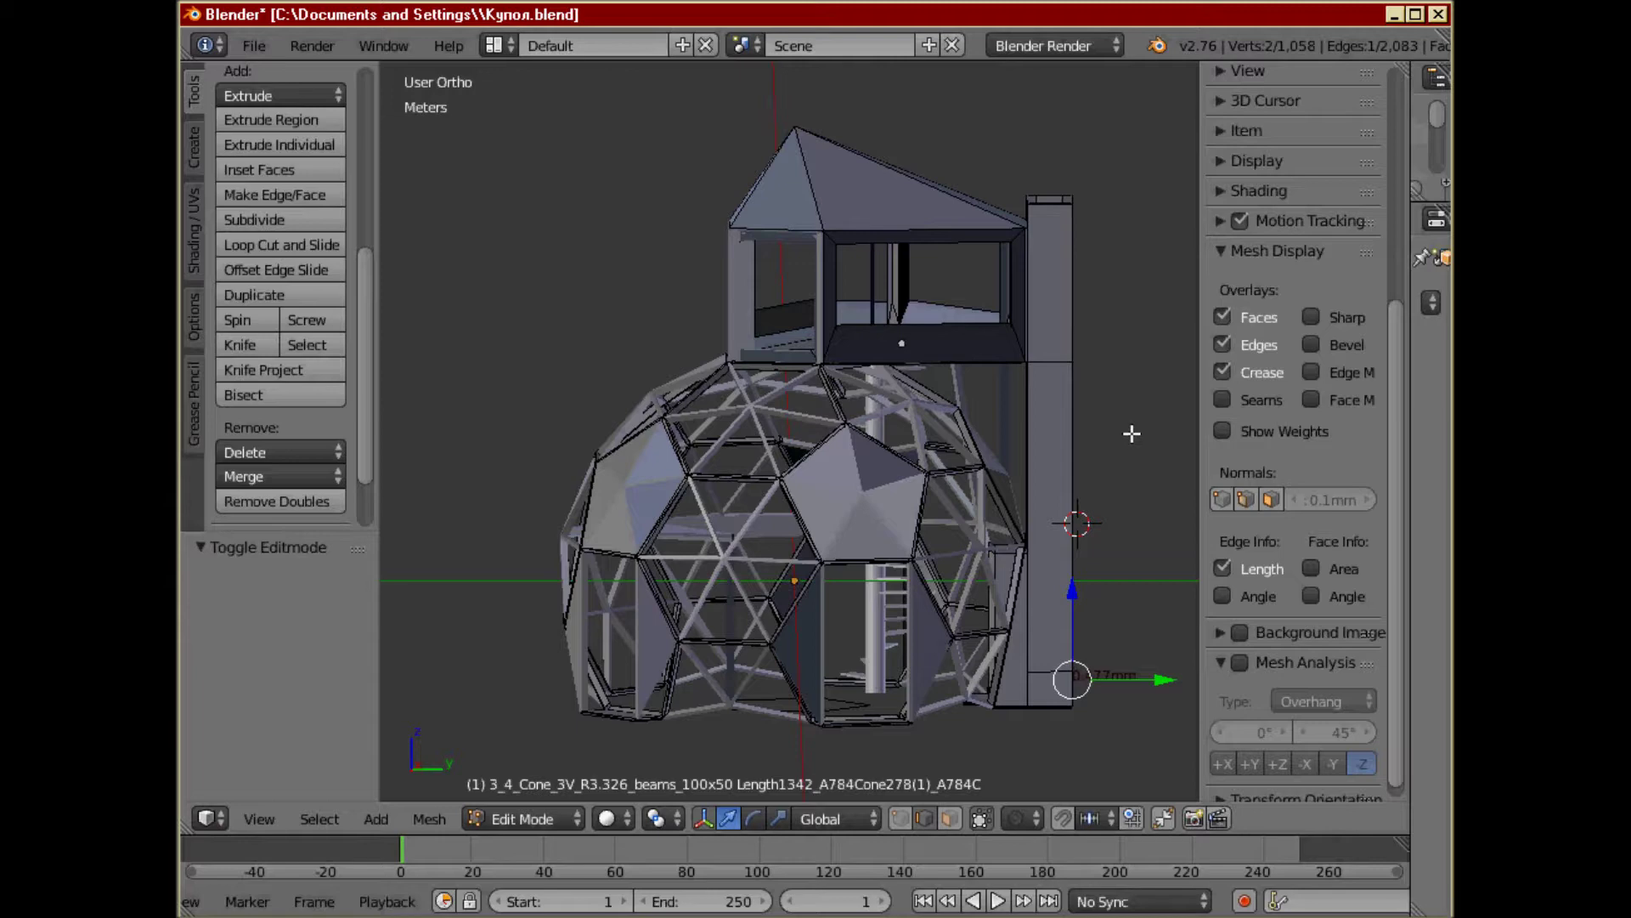
{"action": "middle_click_drag", "start_coordinate": [1134, 442], "coordinate": [861, 438]}
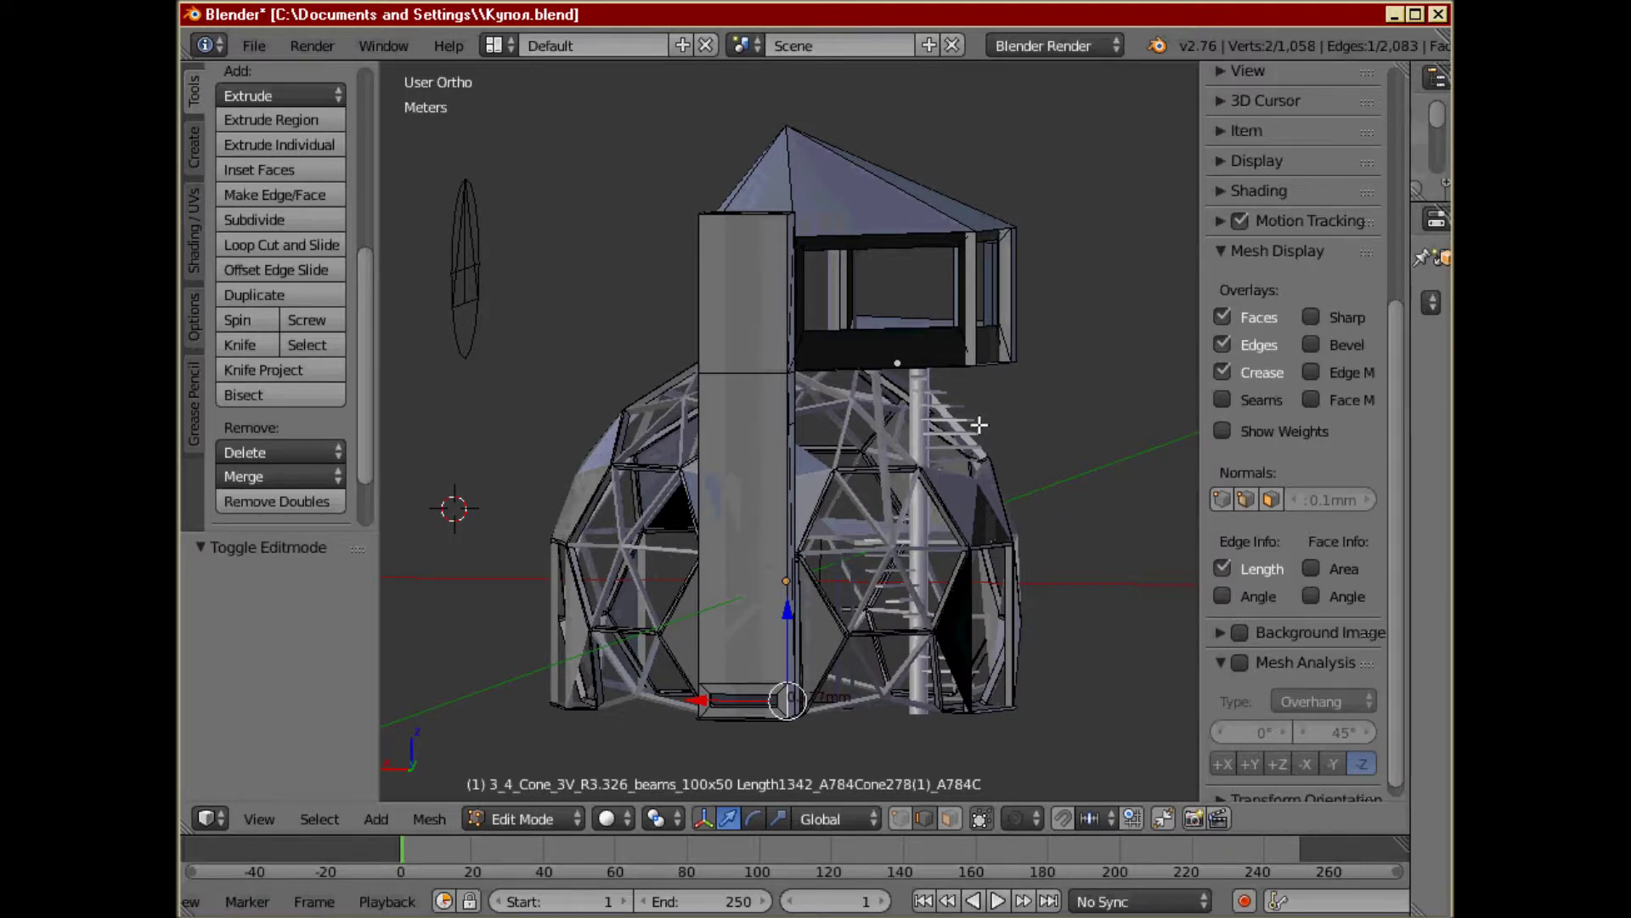
{"action": "middle_click_drag", "start_coordinate": [998, 451], "coordinate": [764, 473]}
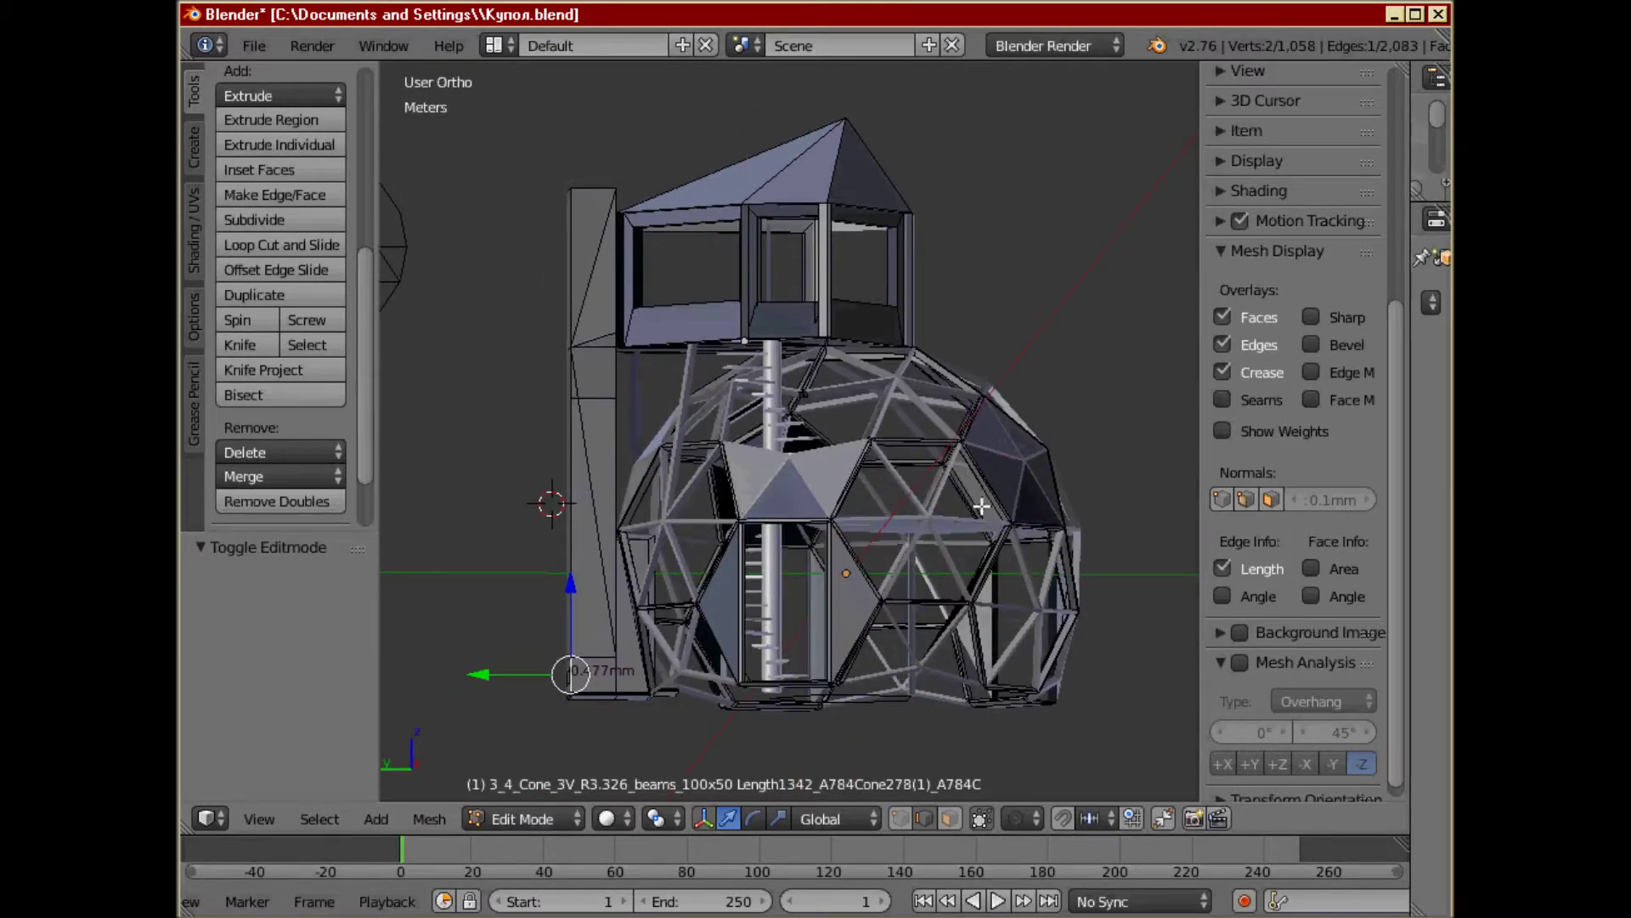
{"action": "middle_click_drag", "start_coordinate": [1061, 533], "coordinate": [1004, 543]}
{"action": "middle_click_drag", "start_coordinate": [1038, 601], "coordinate": [861, 509]}
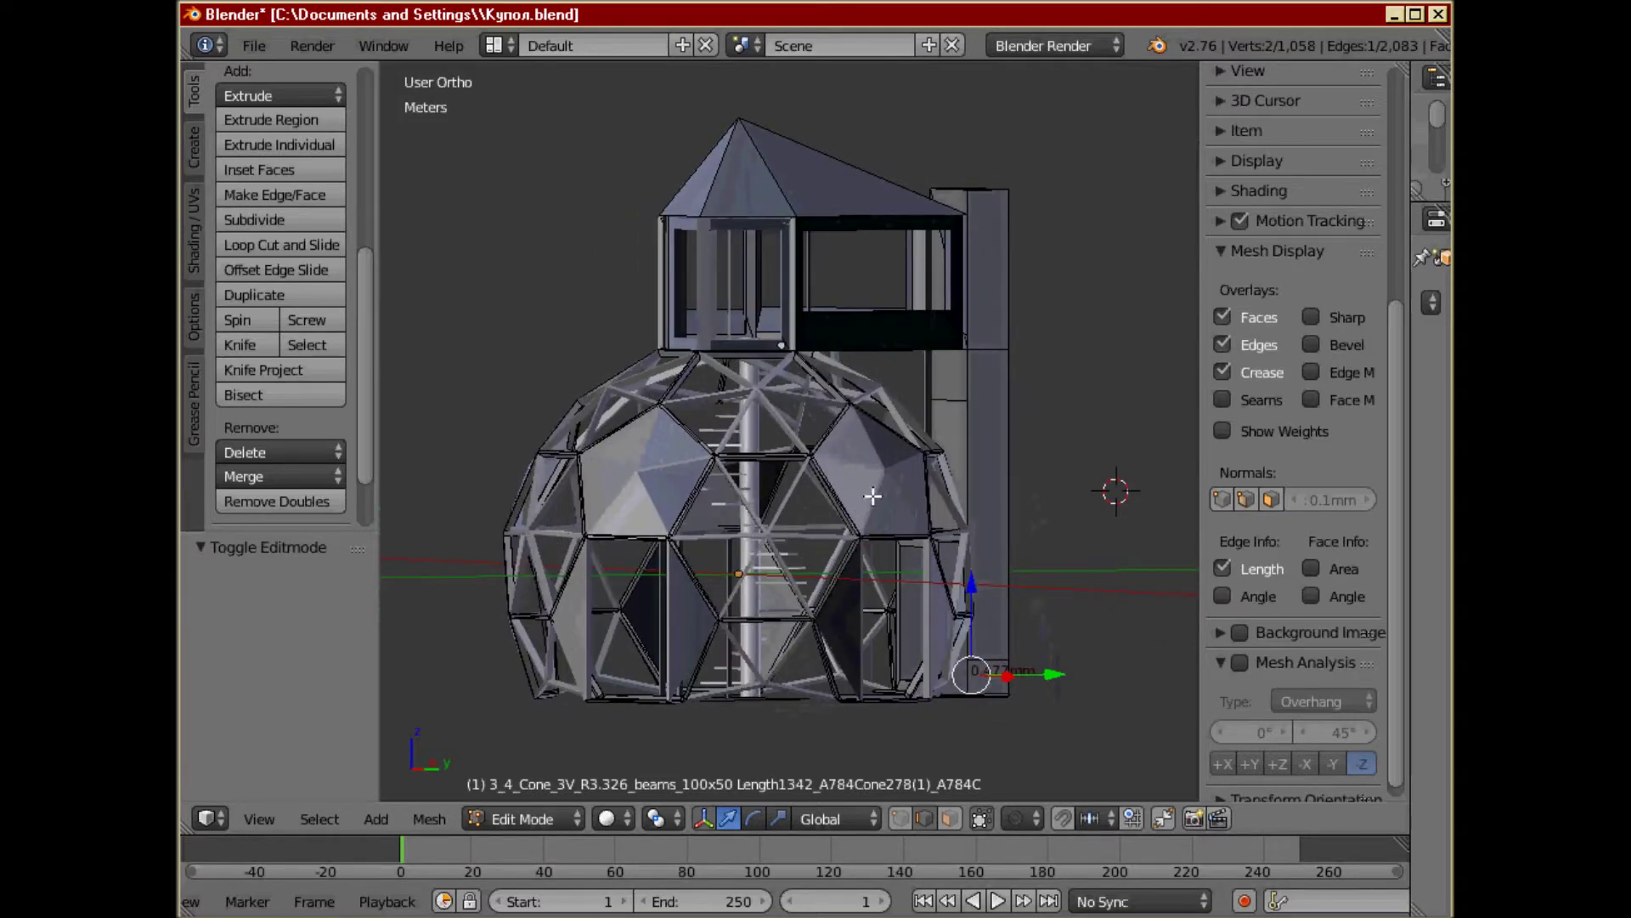
{"action": "scroll", "coordinate": [916, 495], "scroll_direction": "up", "scroll_amount": 1}
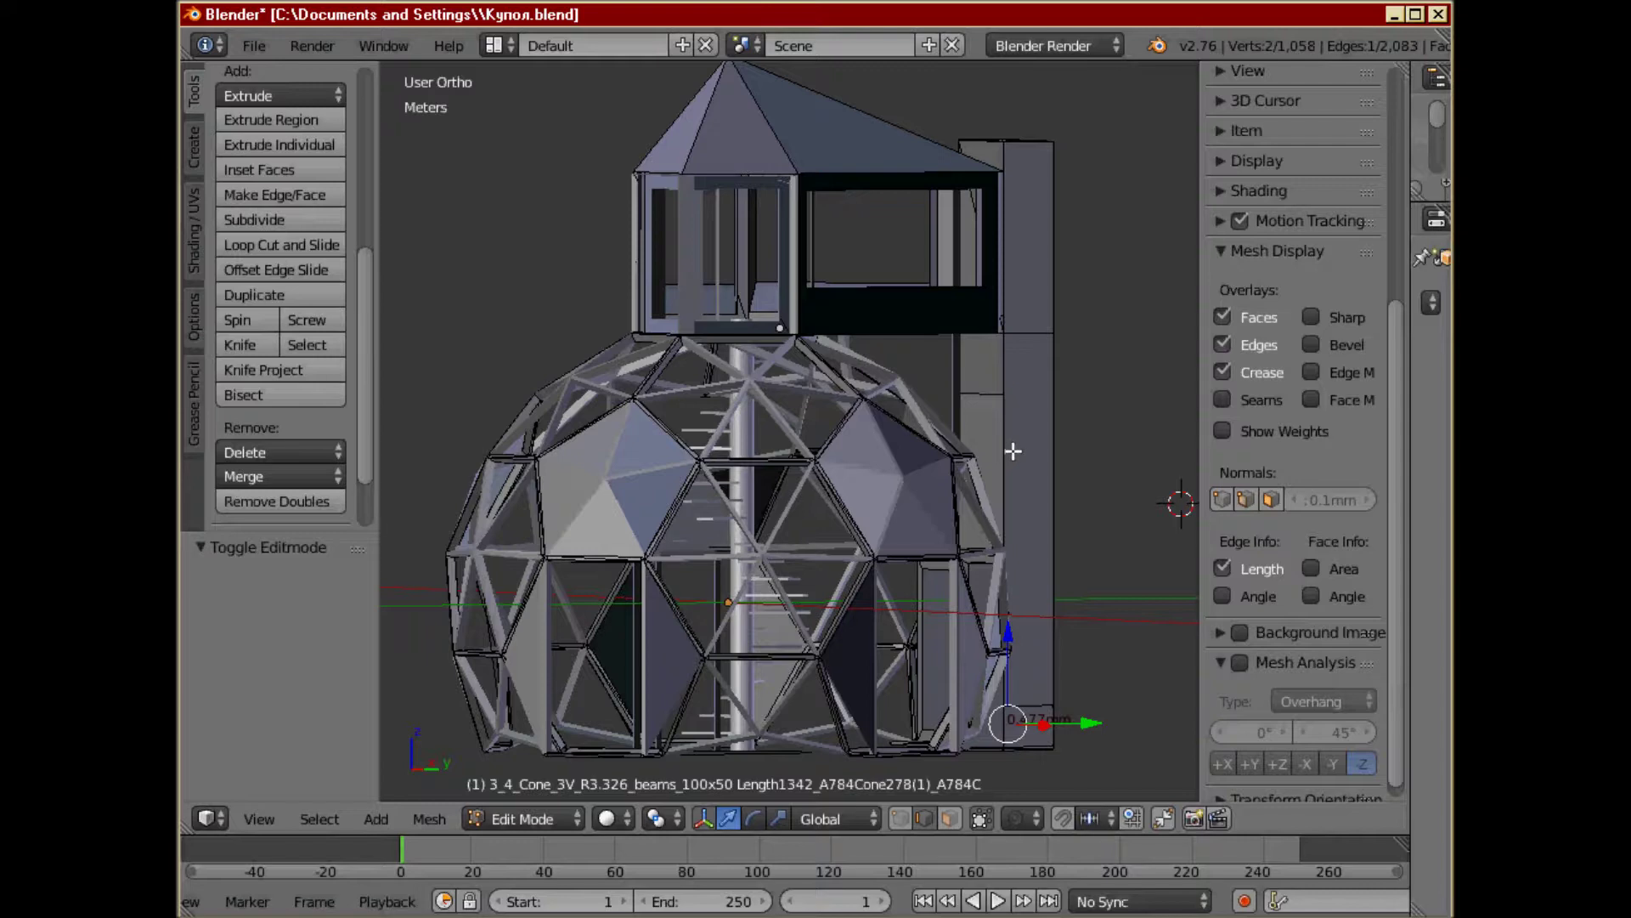
{"action": "middle_click_drag", "start_coordinate": [1063, 457], "coordinate": [1023, 455]}
{"action": "scroll", "coordinate": [976, 442], "scroll_direction": "down", "scroll_amount": 1}
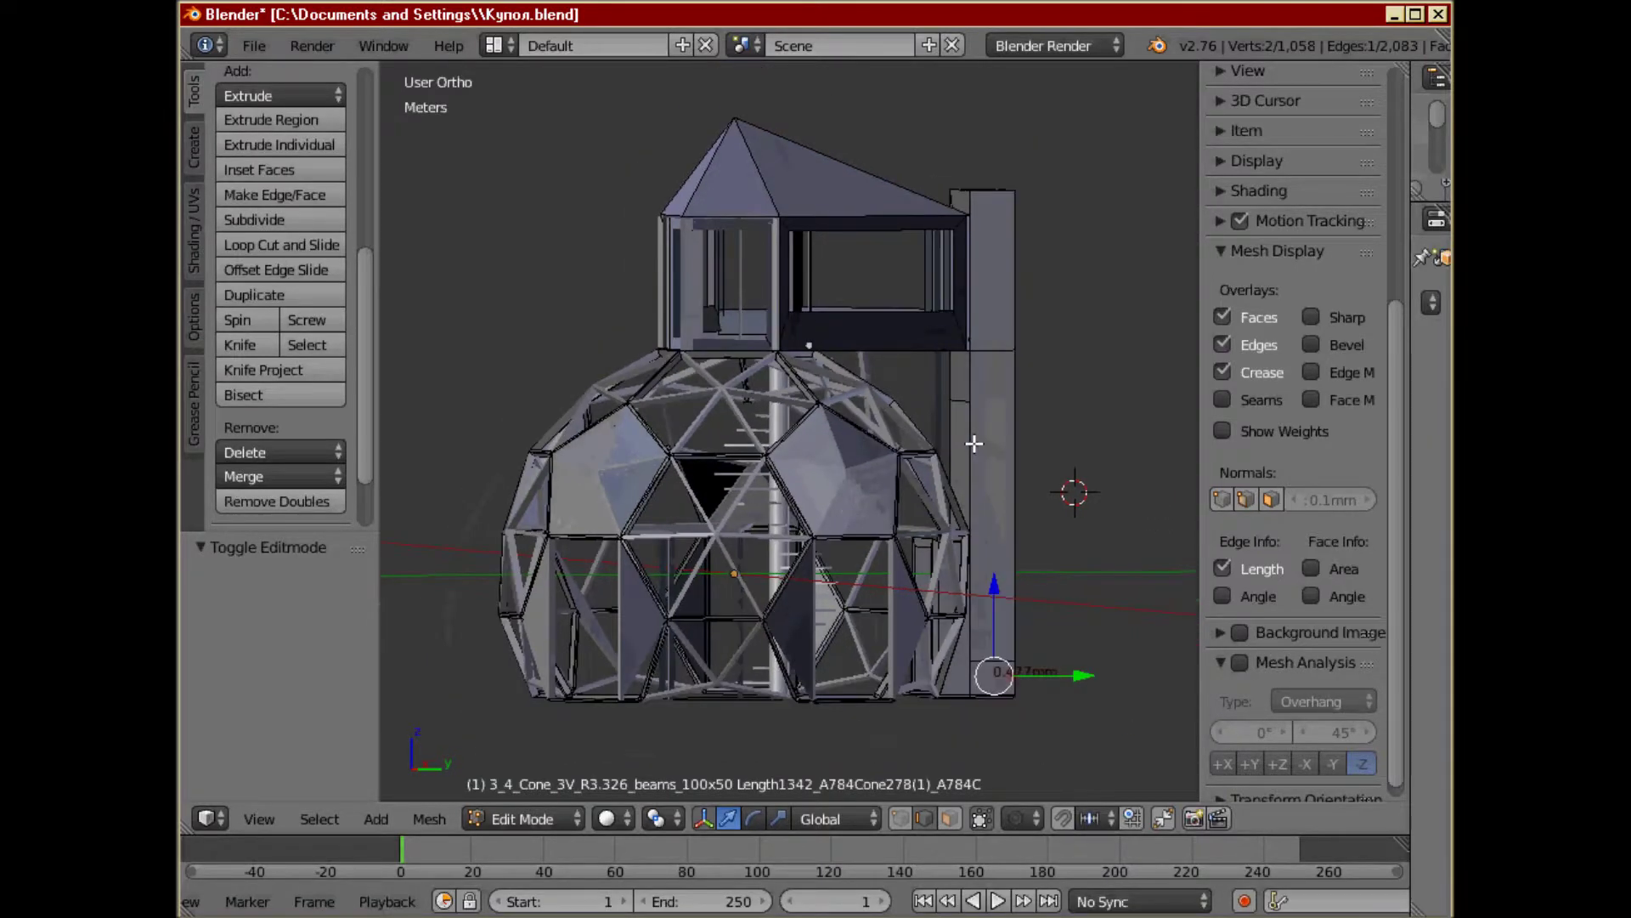
{"action": "middle_click_drag", "start_coordinate": [1029, 412], "coordinate": [814, 461]}
{"action": "scroll", "coordinate": [829, 460], "scroll_direction": "up", "scroll_amount": 1}
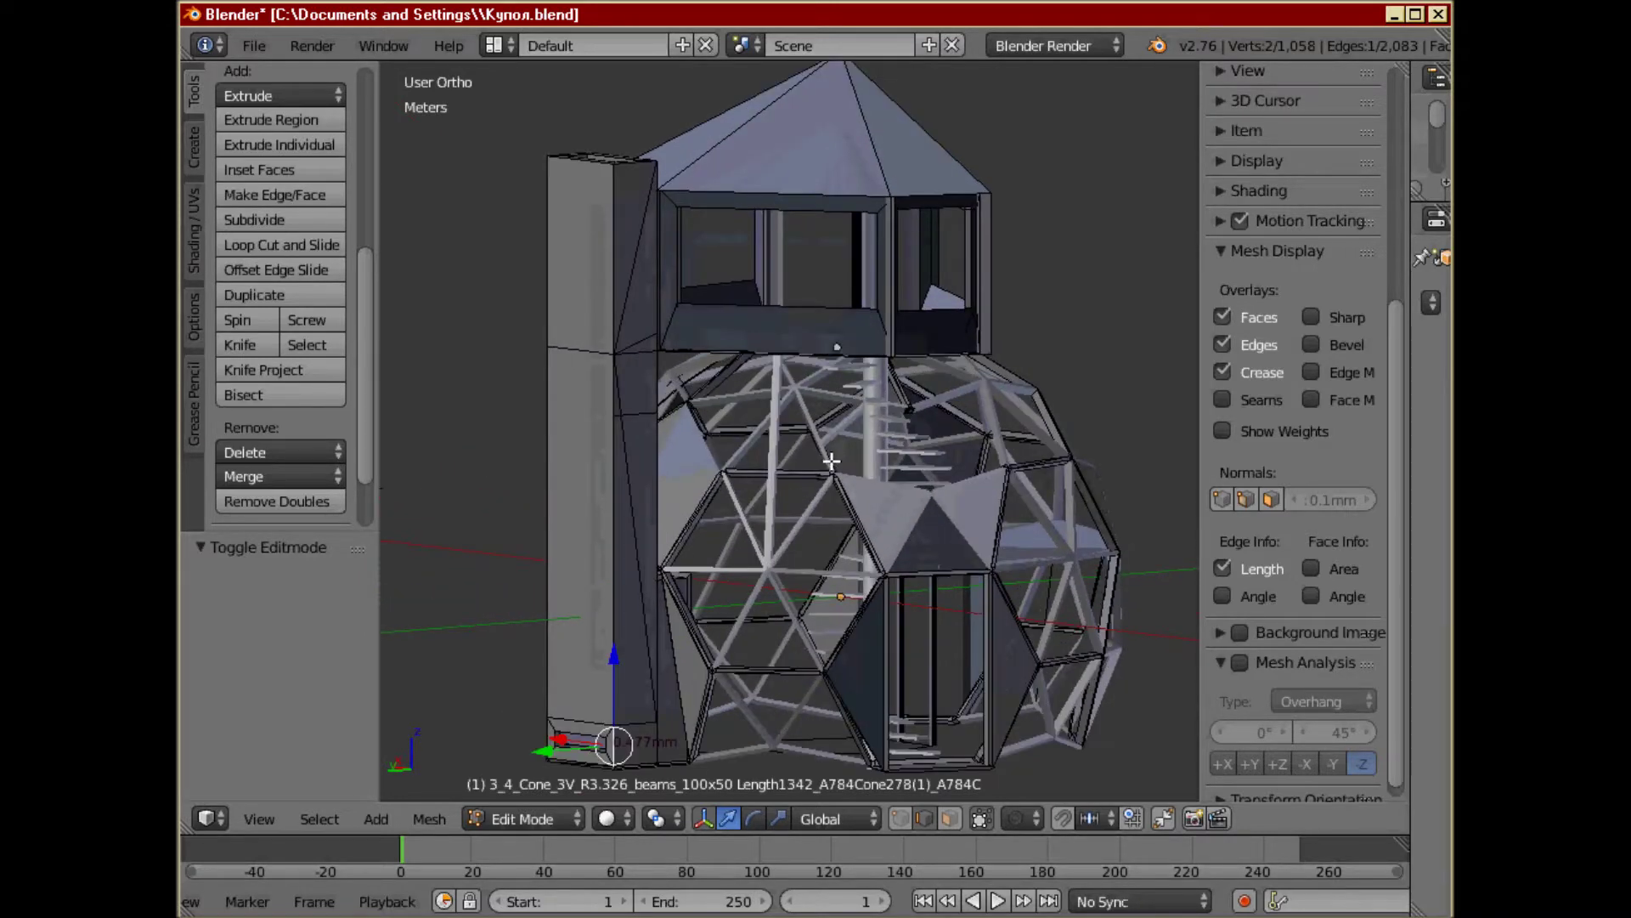
{"action": "middle_click_drag", "start_coordinate": [944, 462], "coordinate": [944, 448]}
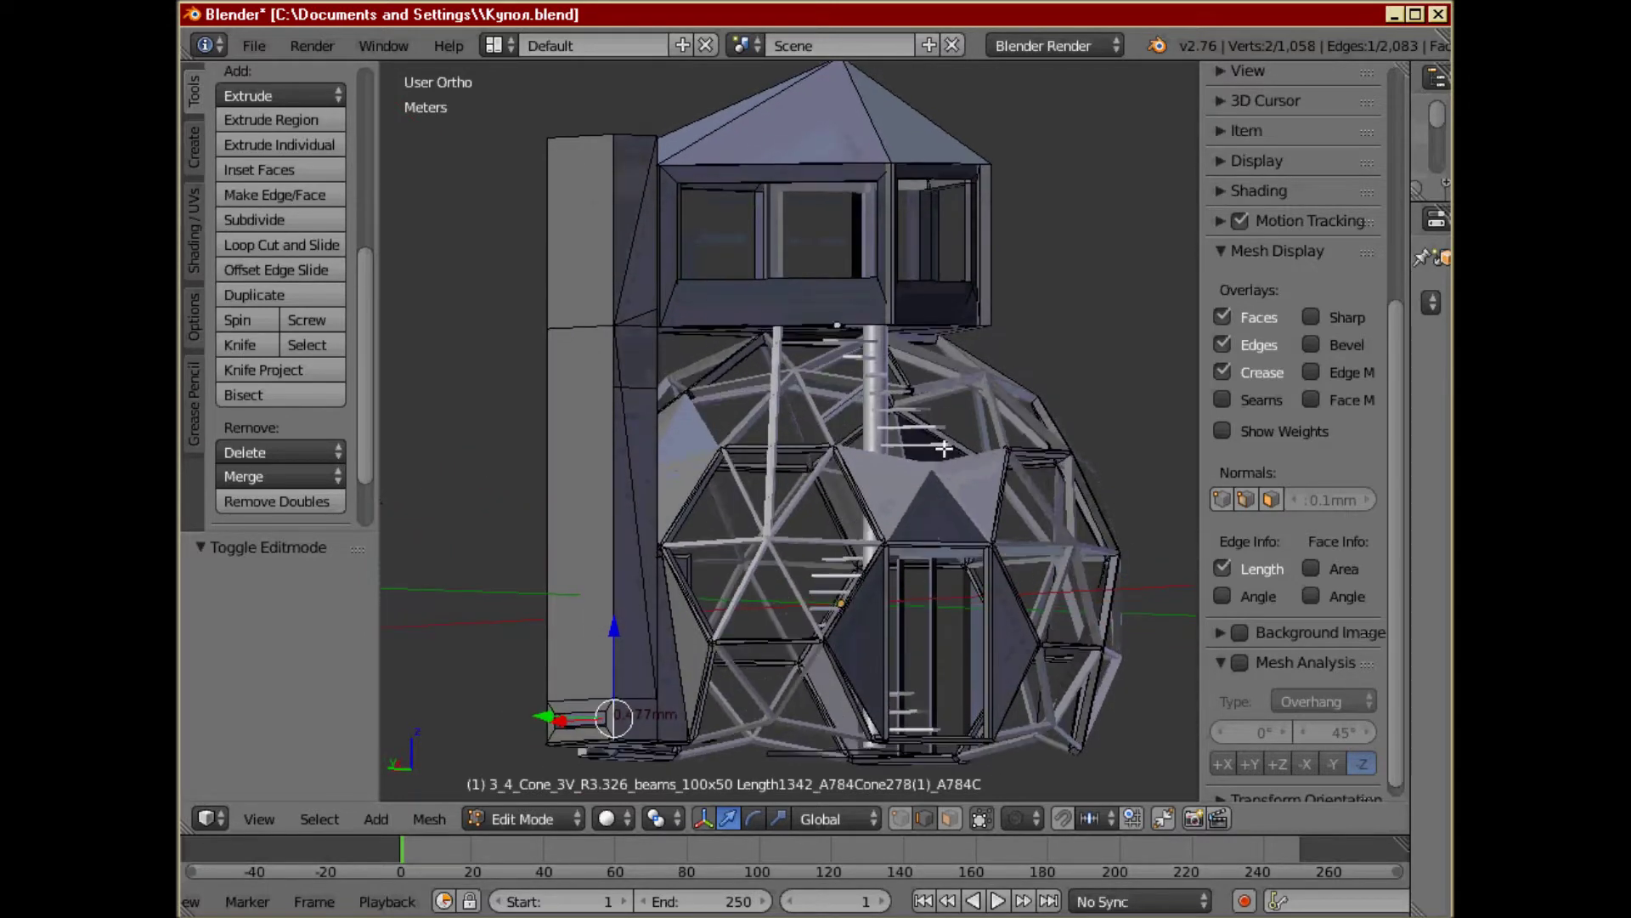
- Examine the tower room's roof and windows and the dome's pentagonal panels and door openings from several sides and slightly above
{"action": "scroll", "coordinate": [939, 459], "scroll_direction": "down", "scroll_amount": 1}
{"action": "middle_click_drag", "start_coordinate": [761, 474], "coordinate": [981, 455]}
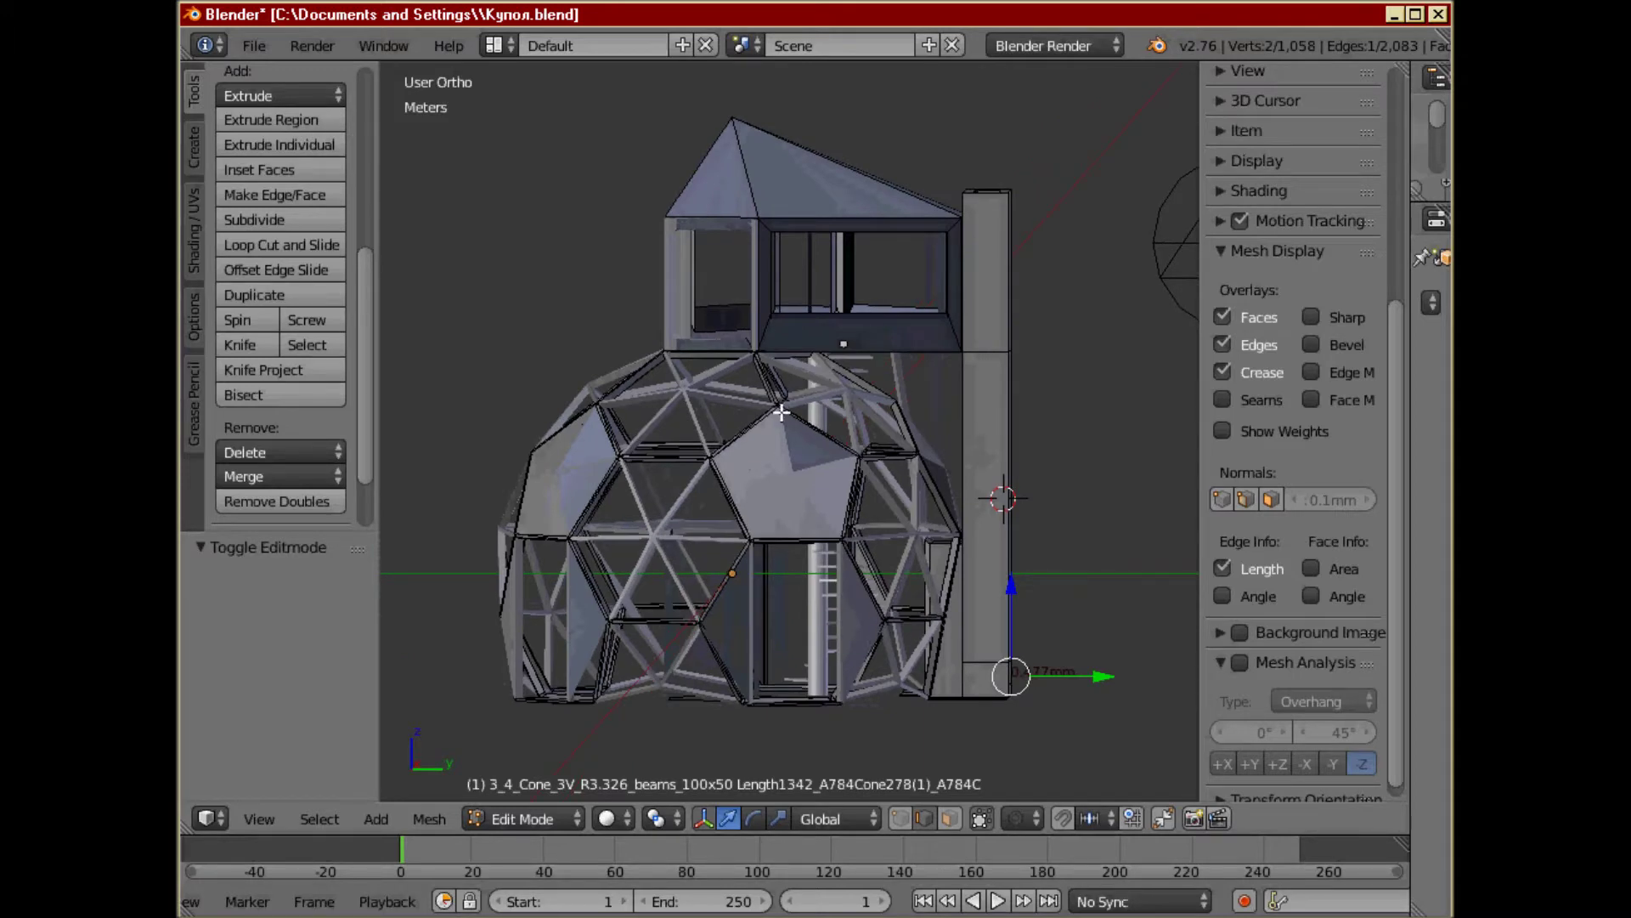
{"action": "middle_click_drag", "start_coordinate": [703, 448], "coordinate": [855, 440]}
{"action": "middle_click_drag", "start_coordinate": [748, 487], "coordinate": [625, 520]}
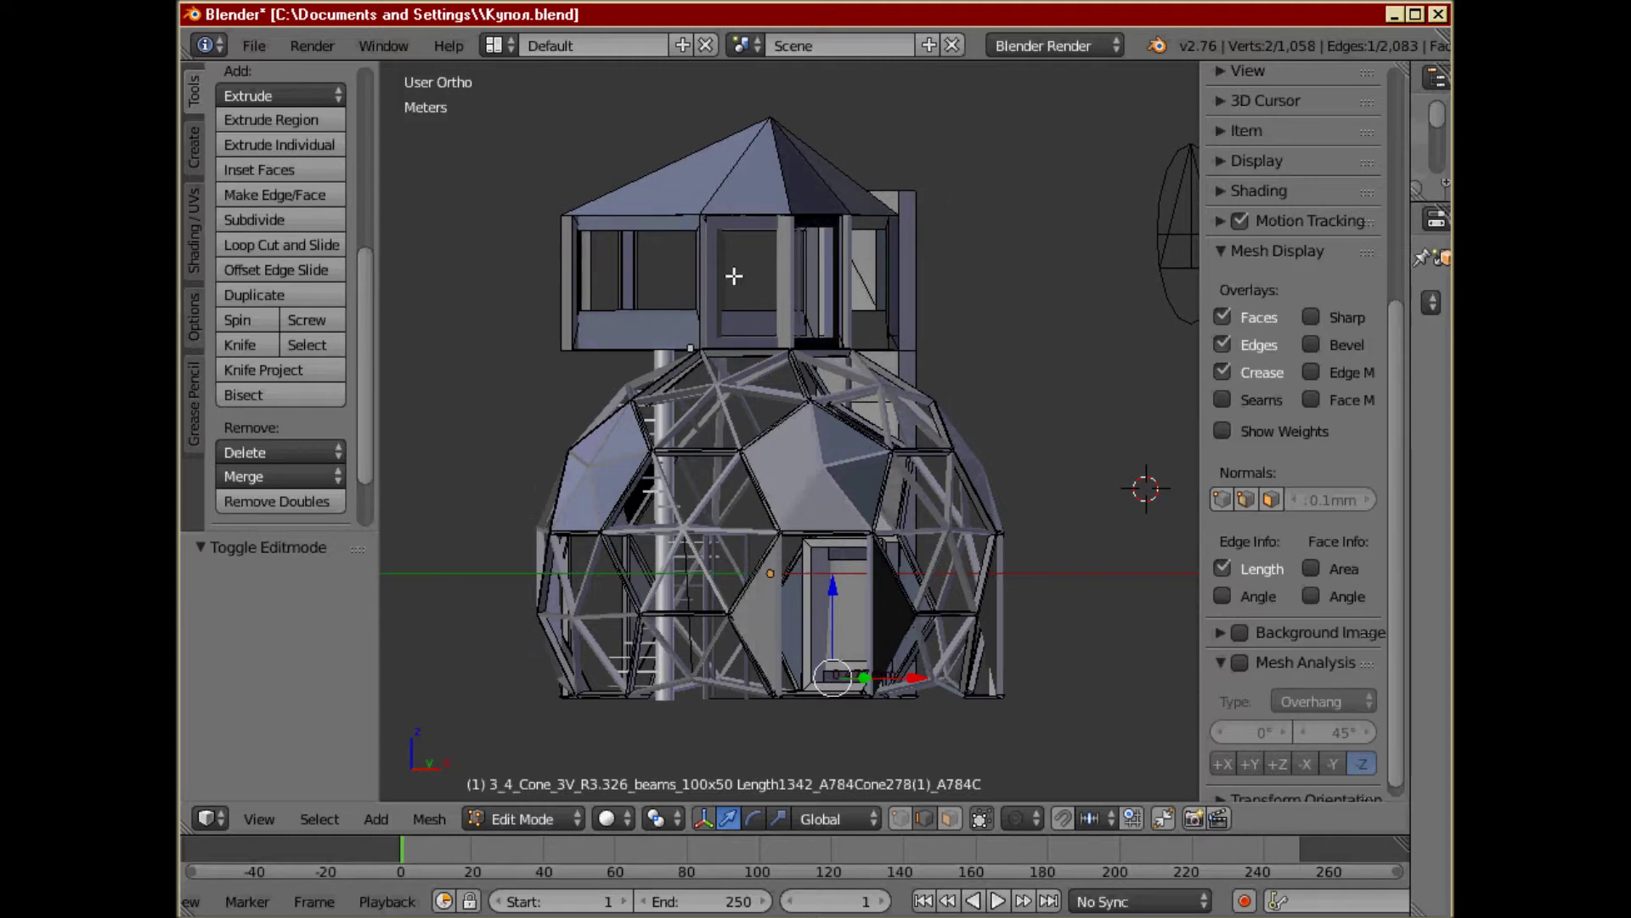
{"action": "middle_click_drag", "start_coordinate": [899, 302], "coordinate": [835, 315]}
{"action": "middle_click_drag", "start_coordinate": [846, 625], "coordinate": [747, 466]}
{"action": "middle_click_drag", "start_coordinate": [675, 543], "coordinate": [643, 552]}
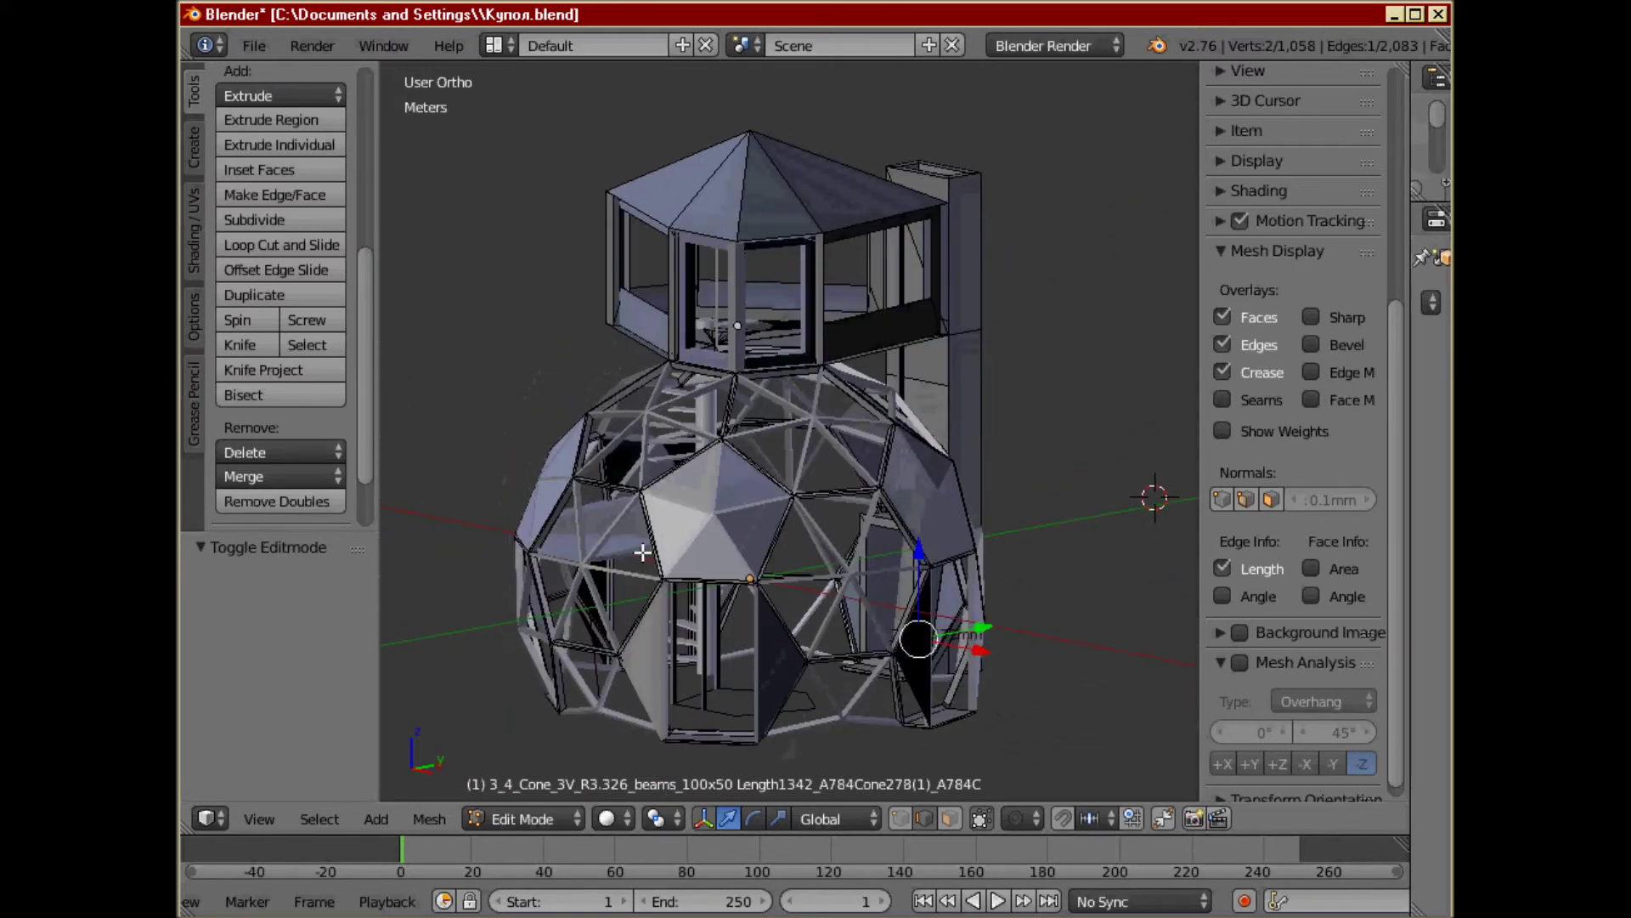
{"action": "middle_click_drag", "start_coordinate": [862, 542], "coordinate": [816, 538]}
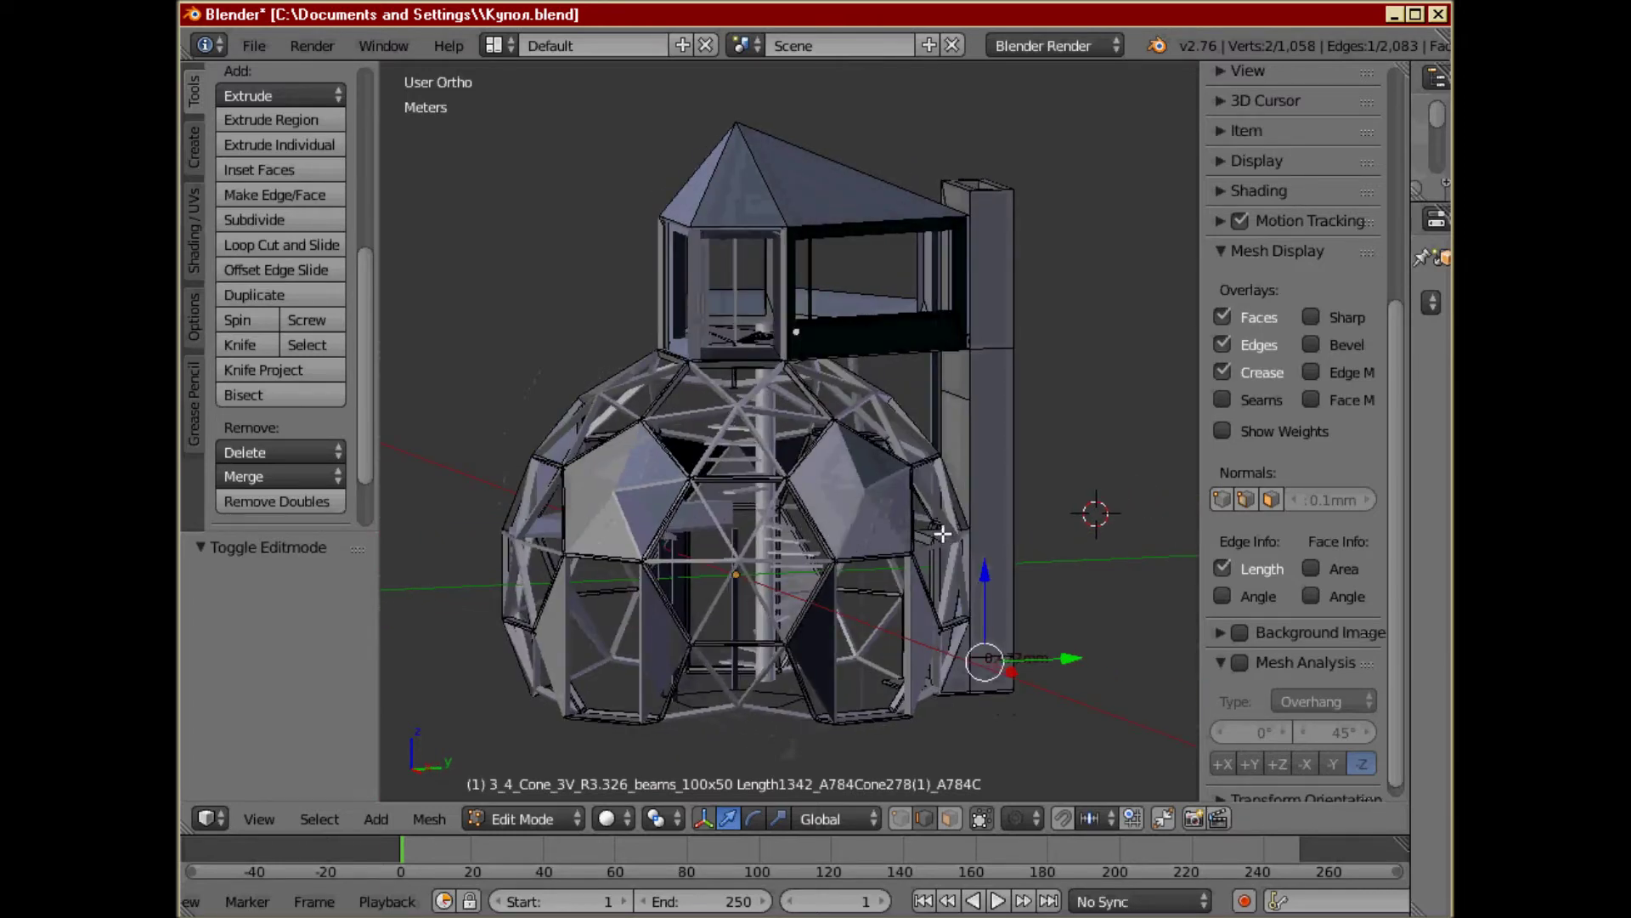
{"action": "middle_click_drag", "start_coordinate": [787, 498], "coordinate": [866, 481]}
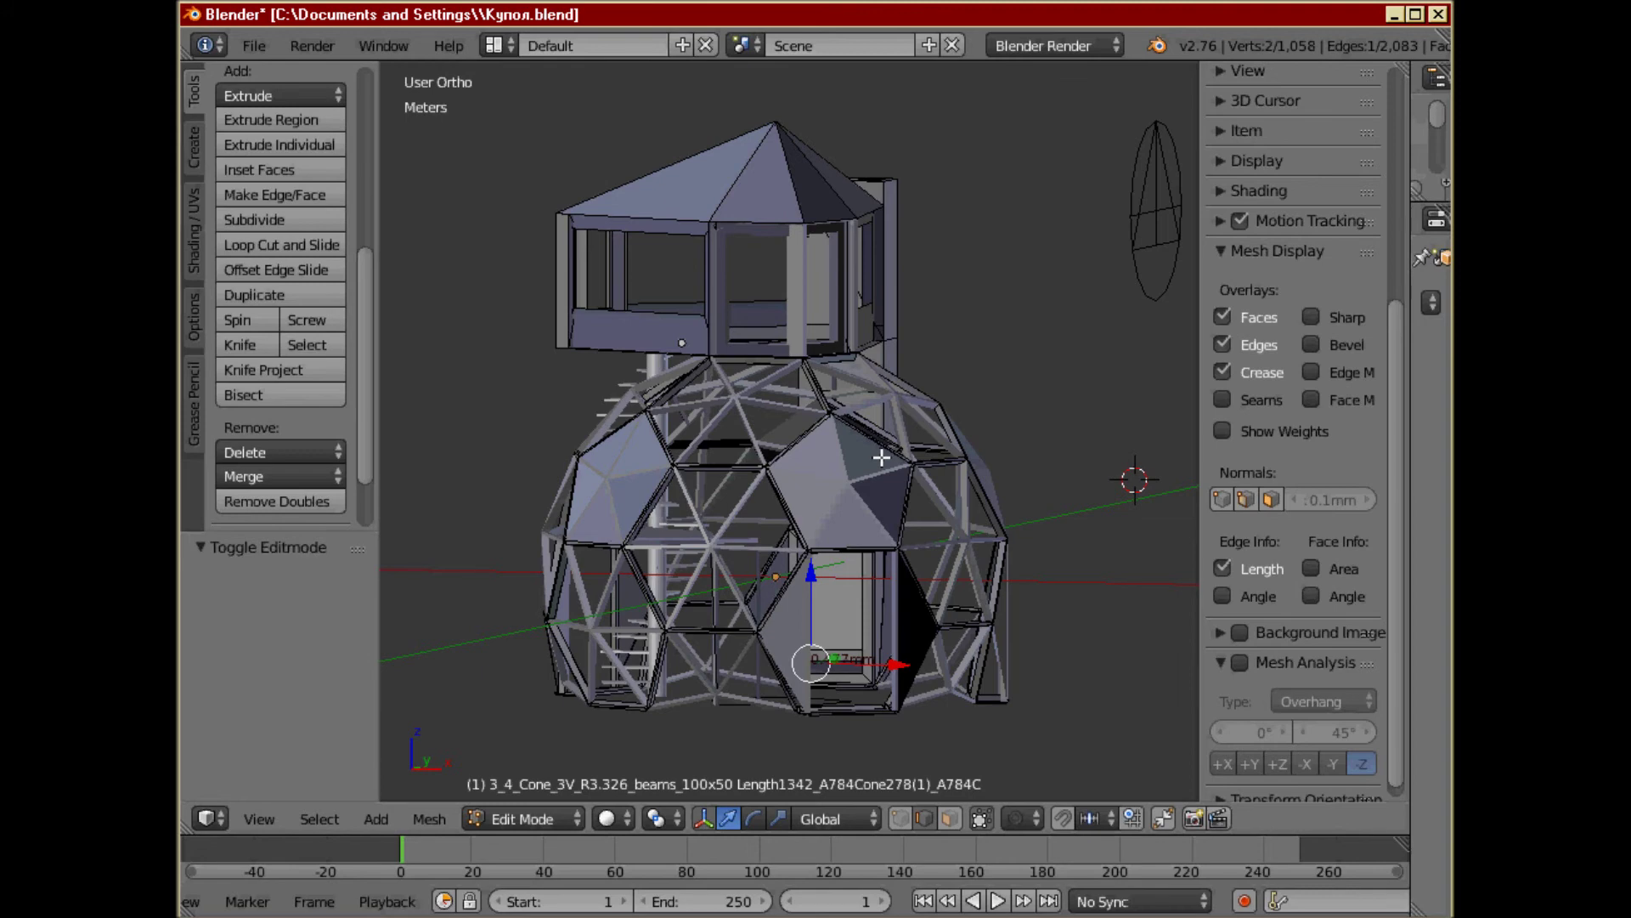
{"action": "middle_click_drag", "start_coordinate": [1080, 412], "coordinate": [915, 412]}
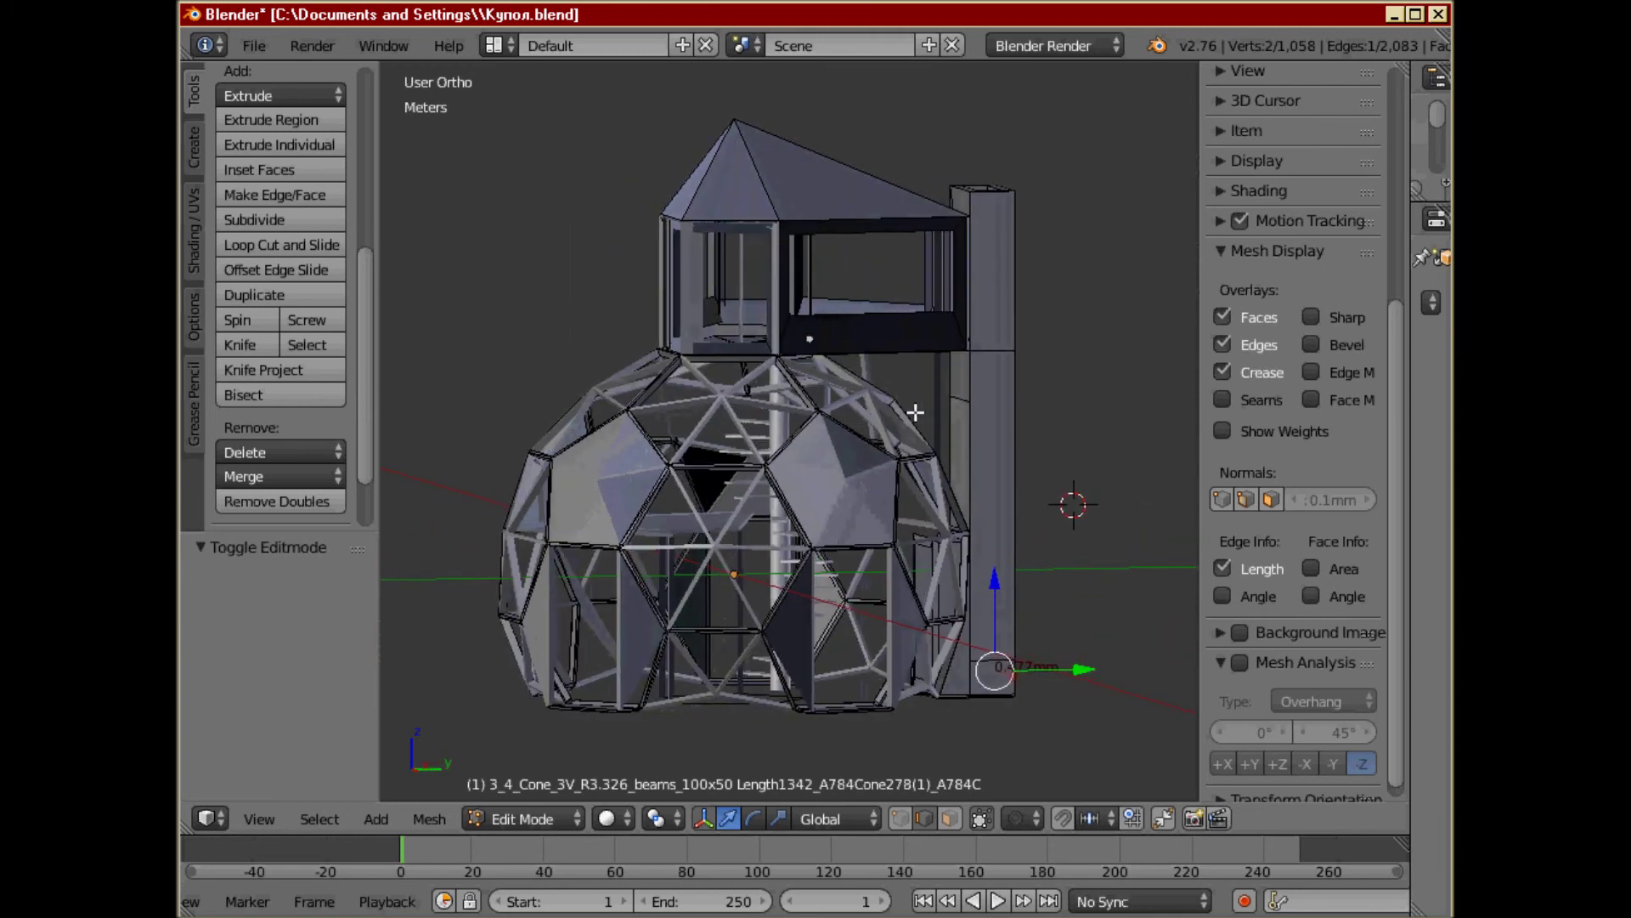